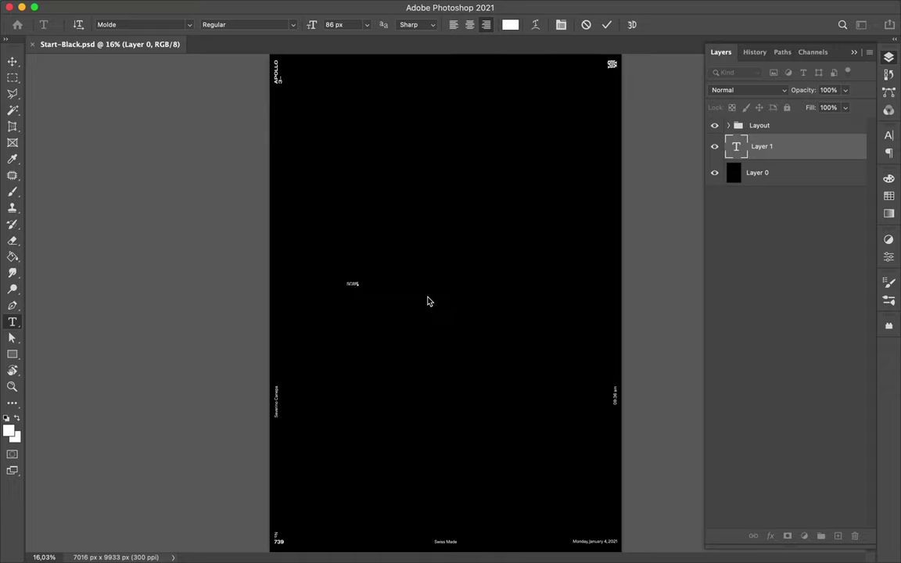
Commit and reposition the title text, then clear its first letter 't'
{"action": "key", "text": "Escape"}
{"action": "key", "text": "ctrl+t"}
{"action": "key", "text": "Return"}
{"action": "mouse_move", "coordinate": [360, 282]}
{"action": "left_mouse_down"}
{"action": "mouse_move", "coordinate": [423, 316]}
{"action": "mouse_move", "coordinate": [398, 244]}
{"action": "left_mouse_up"}
{"action": "double_click", "coordinate": [398, 245]}
{"action": "type", "text": "t"}
{"action": "key", "text": "Escape"}
Add a new large 'S' text layer above the title
{"action": "key", "text": "t"}
{"action": "left_click", "coordinate": [352, 153]}
{"action": "type", "text": "S"}
{"action": "key", "text": "ctrl+t"}
{"action": "left_click_drag", "start_coordinate": [382, 167], "coordinate": [429, 194]}
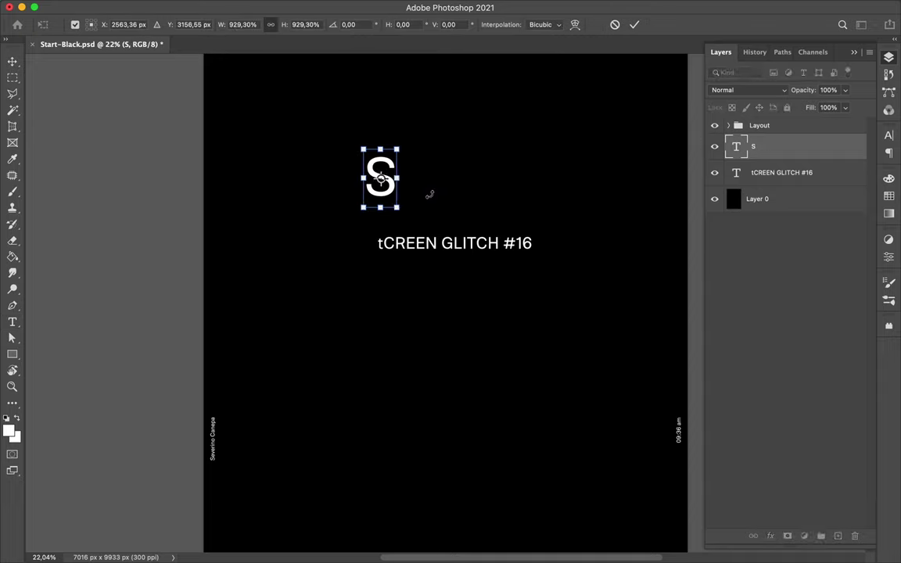
{"action": "key", "text": "Return"}
Set the S in Core Magic Wand1, pixelate it with Mosaic, and move it up-left
{"action": "left_click", "coordinate": [889, 135]}
{"action": "left_click", "coordinate": [811, 153]}
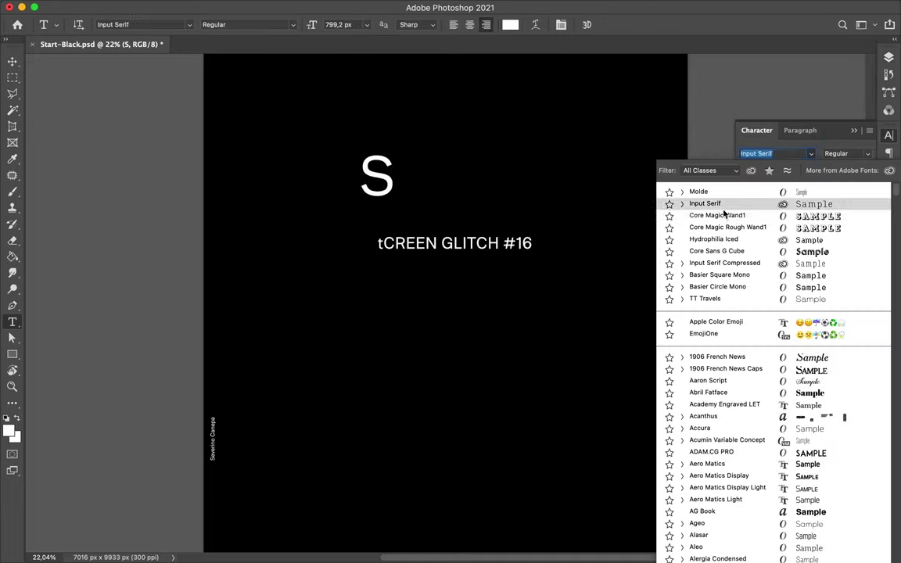
{"action": "left_click", "coordinate": [712, 215]}
{"action": "key", "text": "v"}
{"action": "scroll", "coordinate": [379, 168], "scroll_direction": "up", "scroll_amount": 3}
{"action": "scroll", "coordinate": [423, 156], "scroll_direction": "down", "scroll_amount": 3}
{"action": "left_click", "coordinate": [292, 7]}
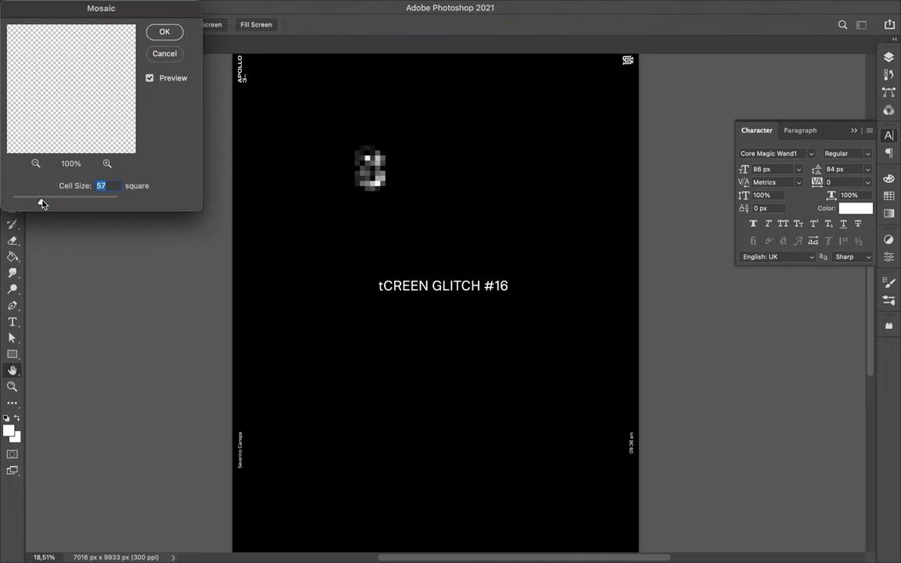
{"action": "key", "text": "Return"}
{"action": "mouse_move", "coordinate": [383, 187]}
{"action": "left_mouse_down"}
{"action": "mouse_move", "coordinate": [376, 171]}
{"action": "mouse_move", "coordinate": [438, 233]}
{"action": "left_mouse_up"}
Add a 'C' letter above the title and rotate it slightly
{"action": "left_click", "coordinate": [408, 290]}
{"action": "key", "text": "t"}
{"action": "type", "text": "C"}
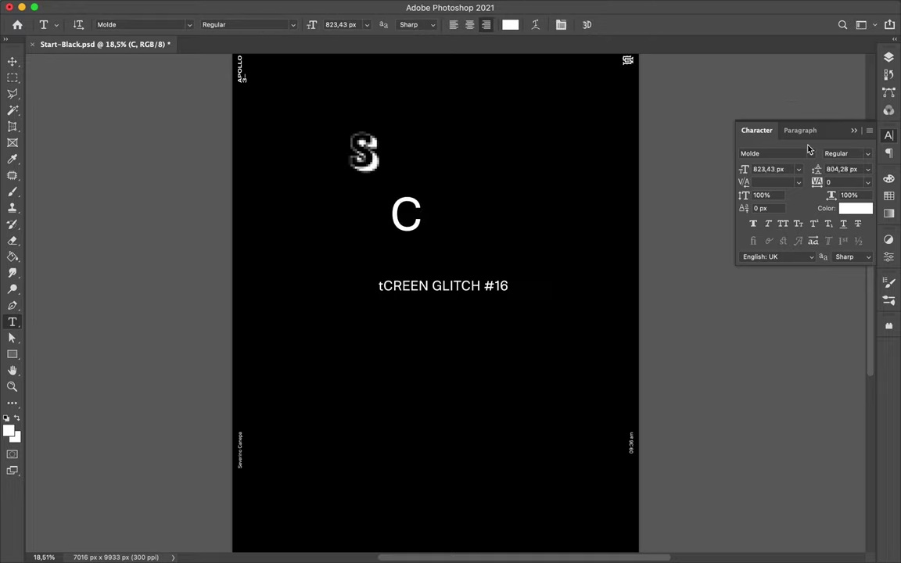
{"action": "left_click", "coordinate": [810, 153]}
{"action": "key", "text": "ctrl+t"}
{"action": "left_click_drag", "start_coordinate": [442, 211], "coordinate": [438, 229]}
{"action": "key", "text": "Return"}
{"action": "left_click", "coordinate": [293, 7]}
{"action": "mouse_move", "coordinate": [297, 168]}
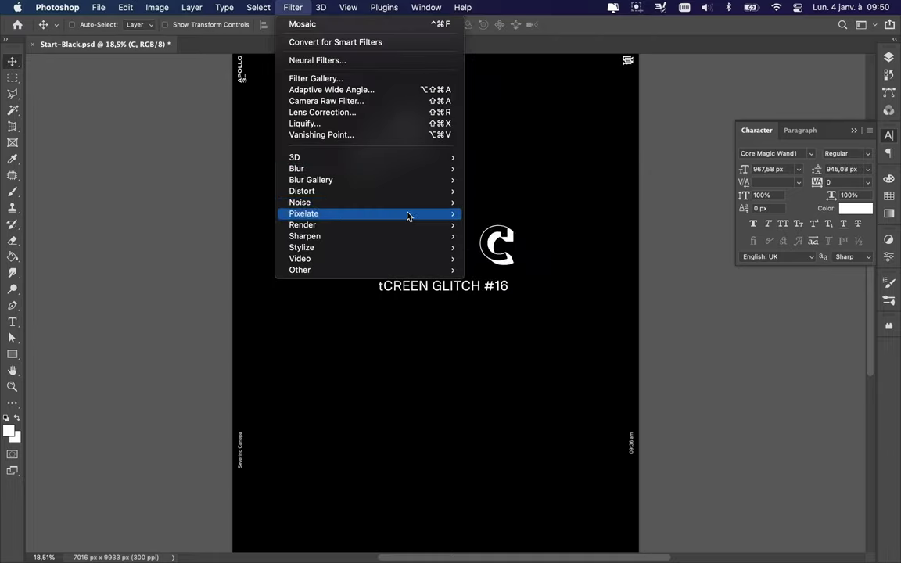
Pixelate the C with Mosaic, then copy it as a larger 'R' moved right
{"action": "left_click", "coordinate": [500, 270]}
{"action": "left_click", "coordinate": [449, 215]}
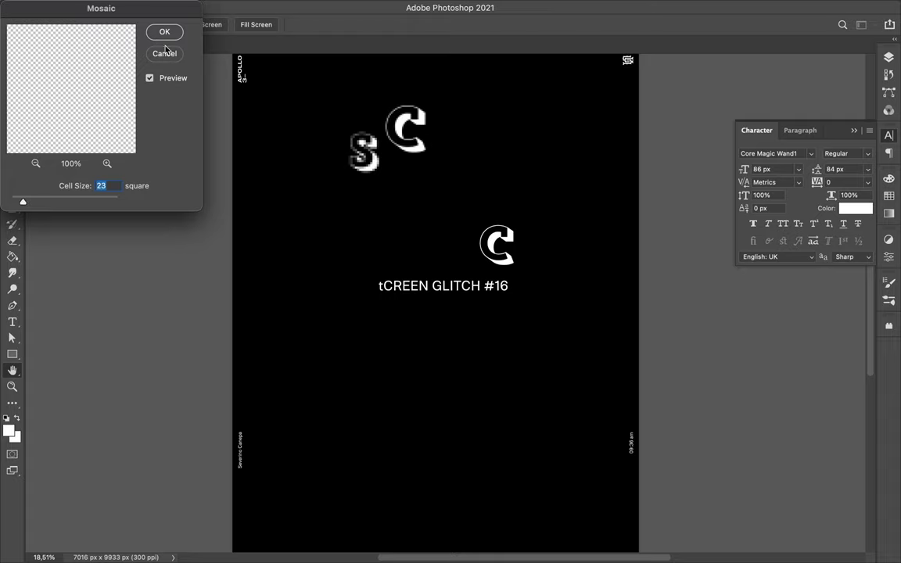
{"action": "left_click", "coordinate": [164, 31]}
{"action": "left_click_drag", "start_coordinate": [493, 239], "coordinate": [438, 177]}
{"action": "double_click", "coordinate": [438, 177]}
{"action": "type", "text": "R"}
{"action": "key", "text": "ctrl+t"}
{"action": "left_click_drag", "start_coordinate": [466, 213], "coordinate": [500, 249]}
{"action": "key", "text": "Return"}
{"action": "left_click_drag", "start_coordinate": [461, 195], "coordinate": [474, 178]}
Convert the R for filtering and apply the Mosaic pixelation
{"action": "left_click", "coordinate": [293, 7]}
{"action": "left_click", "coordinate": [307, 27]}
{"action": "left_click", "coordinate": [293, 8]}
{"action": "left_click", "coordinate": [500, 266]}
{"action": "left_click", "coordinate": [449, 215]}
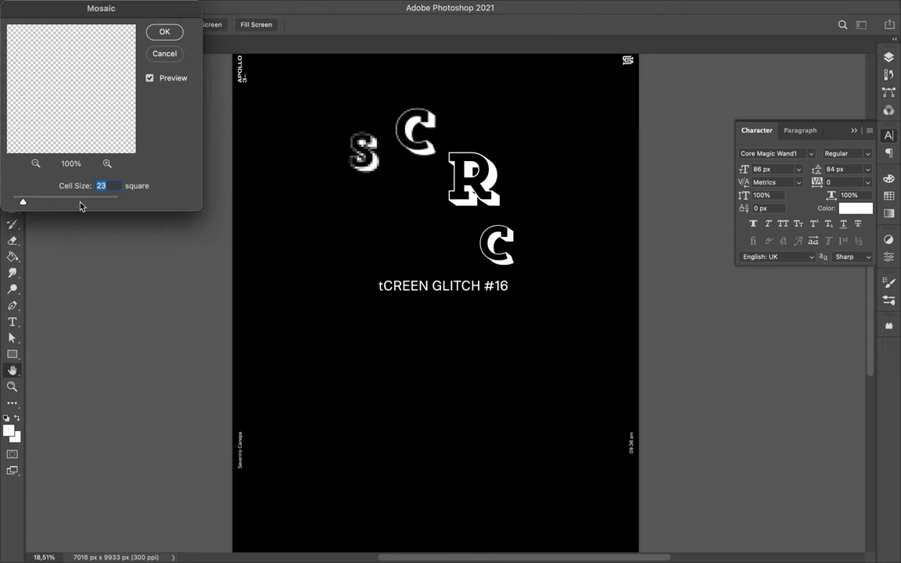
{"action": "left_click", "coordinate": [164, 32]}
Copy the C to the left, retype it as a scaled-up 'E'
{"action": "left_click_drag", "start_coordinate": [497, 244], "coordinate": [317, 223]}
{"action": "double_click", "coordinate": [317, 223]}
{"action": "type", "text": "E"}
{"action": "key", "text": "ctrl+t"}
{"action": "left_click_drag", "start_coordinate": [363, 293], "coordinate": [395, 336]}
{"action": "key", "text": "Return"}
{"action": "left_click", "coordinate": [293, 7]}
{"action": "left_click", "coordinate": [306, 27]}
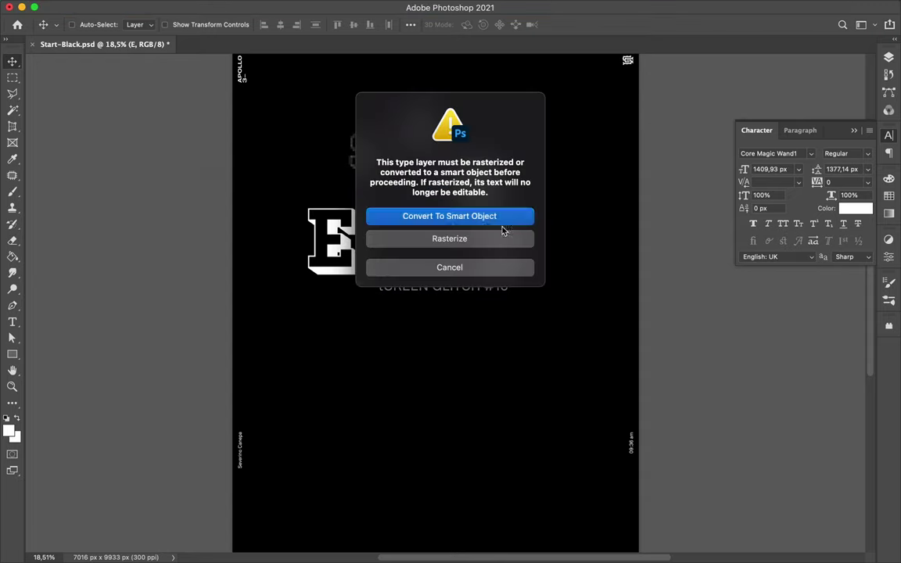
Mosaic-pixelate the E, then duplicate it as a larger E near the poster centre
{"action": "left_click", "coordinate": [503, 233]}
{"action": "left_click_drag", "start_coordinate": [45, 201], "coordinate": [57, 203]}
{"action": "key", "text": "Return"}
{"action": "key", "text": "ctrl+j"}
{"action": "key", "text": "ctrl+t"}
{"action": "key", "text": "Return"}
{"action": "mouse_move", "coordinate": [413, 312]}
{"action": "left_mouse_down"}
{"action": "mouse_move", "coordinate": [439, 344]}
{"action": "mouse_move", "coordinate": [431, 289]}
{"action": "left_mouse_up"}
Reposition the small C and add an enlarged 'N' letter
{"action": "left_click", "coordinate": [491, 258]}
{"action": "left_click", "coordinate": [506, 293]}
{"action": "mouse_move", "coordinate": [491, 258]}
{"action": "left_mouse_down"}
{"action": "mouse_move", "coordinate": [427, 463]}
{"action": "mouse_move", "coordinate": [483, 179]}
{"action": "left_mouse_up"}
{"action": "type", "text": "N"}
{"action": "key", "text": "ctrl+t"}
{"action": "left_click_drag", "start_coordinate": [529, 280], "coordinate": [538, 287]}
{"action": "key", "text": "Return"}
{"action": "key", "text": "v"}
Pixelate the N with Mosaic using a smaller cell size
{"action": "left_click", "coordinate": [382, 17]}
{"action": "left_click", "coordinate": [500, 280]}
{"action": "left_click", "coordinate": [444, 220]}
{"action": "left_click_drag", "start_coordinate": [68, 205], "coordinate": [59, 204]}
{"action": "key", "text": "Return"}
Retype the left C as 'G' and apply Mosaic pixelation to it
{"action": "double_click", "coordinate": [307, 364]}
{"action": "type", "text": "G"}
{"action": "key", "text": "super+t"}
{"action": "key", "text": "Return"}
{"action": "left_click", "coordinate": [292, 7]}
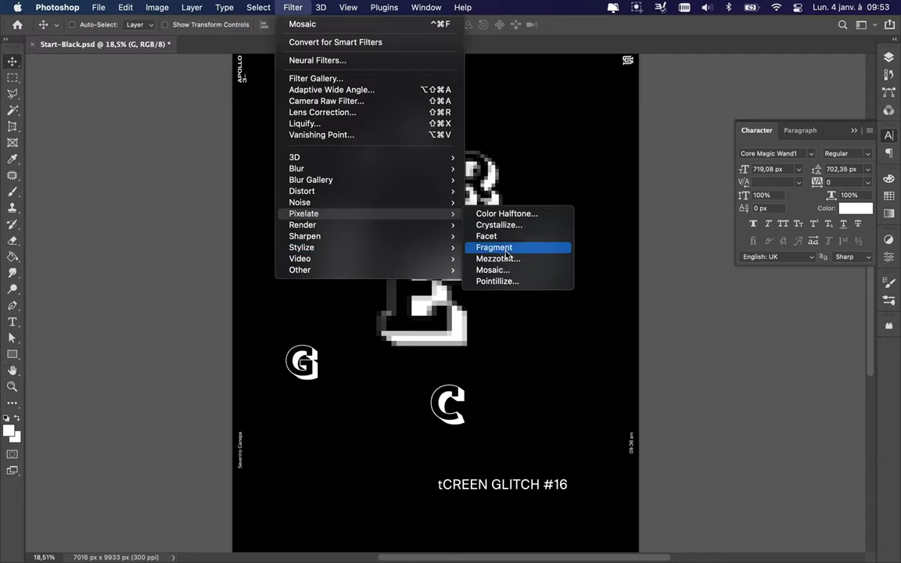
{"action": "left_click", "coordinate": [497, 270]}
{"action": "left_click", "coordinate": [469, 244]}
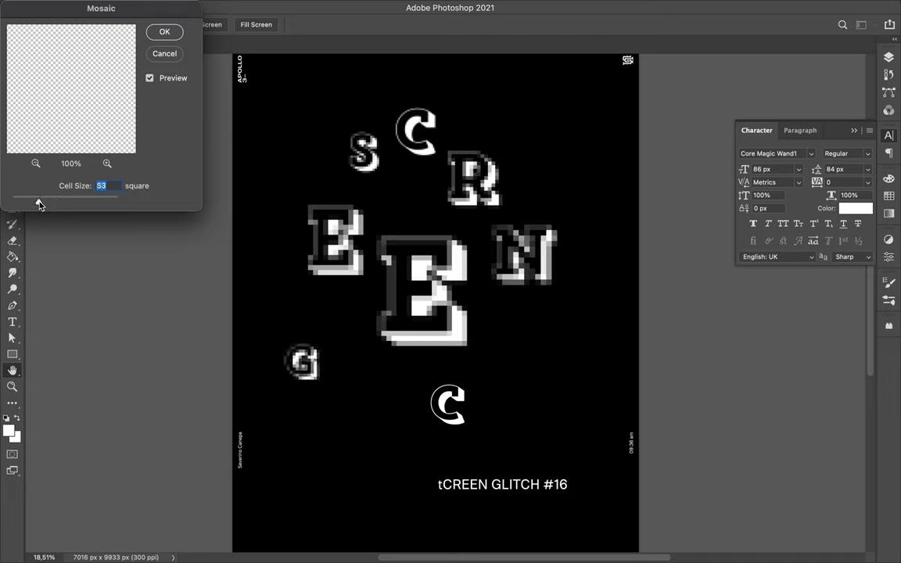
{"action": "key", "text": "Return"}
Add an enlarged 'L' and pixelate it with Mosaic
{"action": "type", "text": "L"}
{"action": "key", "text": "super+t"}
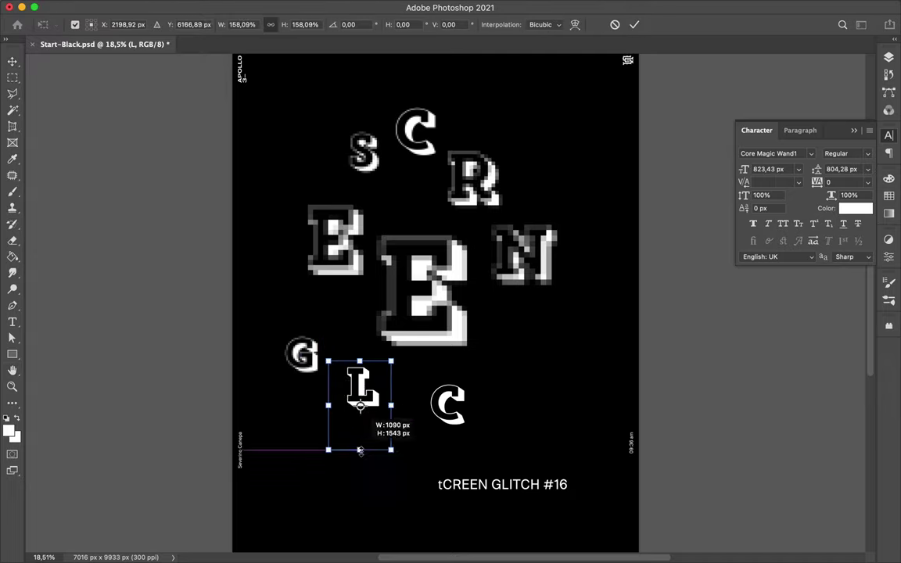
{"action": "left_click_drag", "start_coordinate": [388, 426], "coordinate": [391, 434]}
{"action": "key", "text": "Return"}
{"action": "left_click", "coordinate": [293, 7]}
{"action": "left_click", "coordinate": [302, 24]}
{"action": "left_click", "coordinate": [451, 242]}
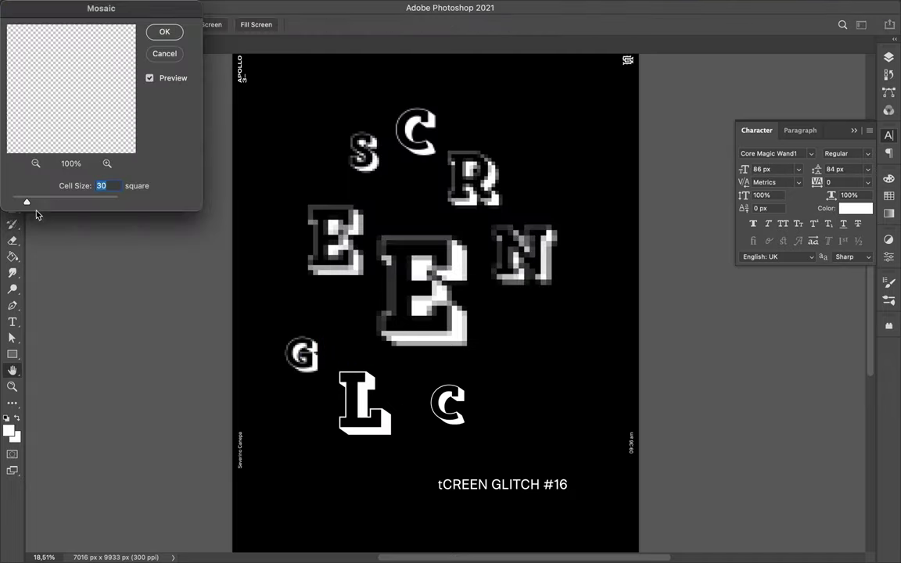
{"action": "key", "text": "Return"}
Copy C letters and retype them as 'I' and 'T'
{"action": "mouse_move", "coordinate": [448, 403]}
{"action": "left_mouse_down"}
{"action": "mouse_move", "coordinate": [514, 416]}
{"action": "mouse_move", "coordinate": [493, 352]}
{"action": "left_mouse_up"}
{"action": "double_click", "coordinate": [433, 400]}
{"action": "type", "text": "I"}
{"action": "key", "text": "ctrl+Return"}
{"action": "double_click", "coordinate": [492, 352]}
{"action": "type", "text": "T"}
{"action": "key", "text": "ctrl+Return"}
Copy more letters and retype them as 'H', '#' and '16' near the bottom
{"action": "left_click_drag", "start_coordinate": [512, 425], "coordinate": [399, 467]}
{"action": "double_click", "coordinate": [491, 430]}
{"action": "type", "text": "H"}
{"action": "key", "text": "ctrl+Return"}
{"action": "left_click_drag", "start_coordinate": [488, 435], "coordinate": [308, 473]}
{"action": "type", "text": "#"}
{"action": "double_click", "coordinate": [382, 519]}
{"action": "type", "text": "1"}
{"action": "mouse_move", "coordinate": [363, 498]}
{"action": "left_mouse_down"}
{"action": "mouse_move", "coordinate": [383, 532]}
{"action": "mouse_move", "coordinate": [464, 510]}
{"action": "left_mouse_up"}
{"action": "type", "text": "6"}
{"action": "key", "text": "ctrl+0"}
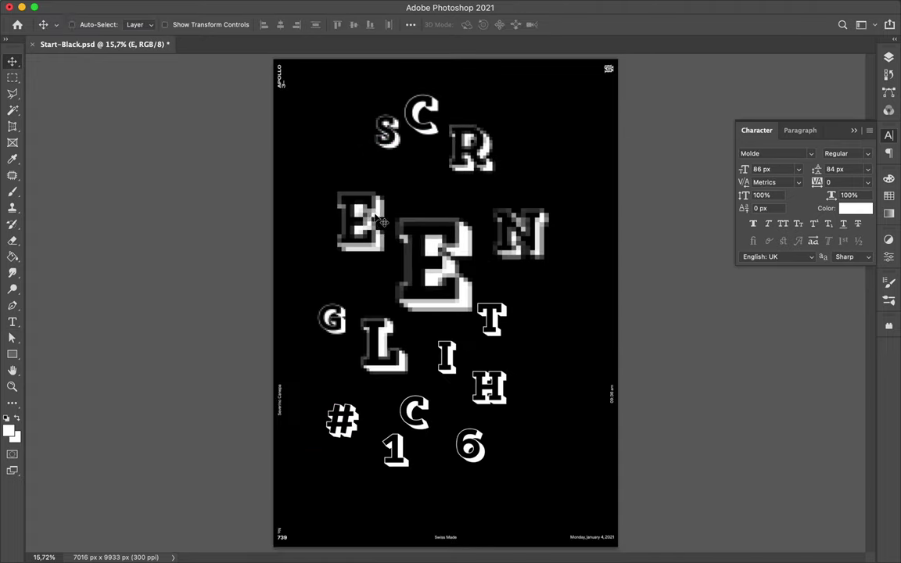
Shift the N, G and L up and left, undoing an accidental background move
{"action": "mouse_move", "coordinate": [441, 148]}
{"action": "left_mouse_down"}
{"action": "mouse_move", "coordinate": [529, 225]}
{"action": "mouse_move", "coordinate": [520, 199]}
{"action": "left_mouse_up"}
{"action": "key", "text": "ctrl+z"}
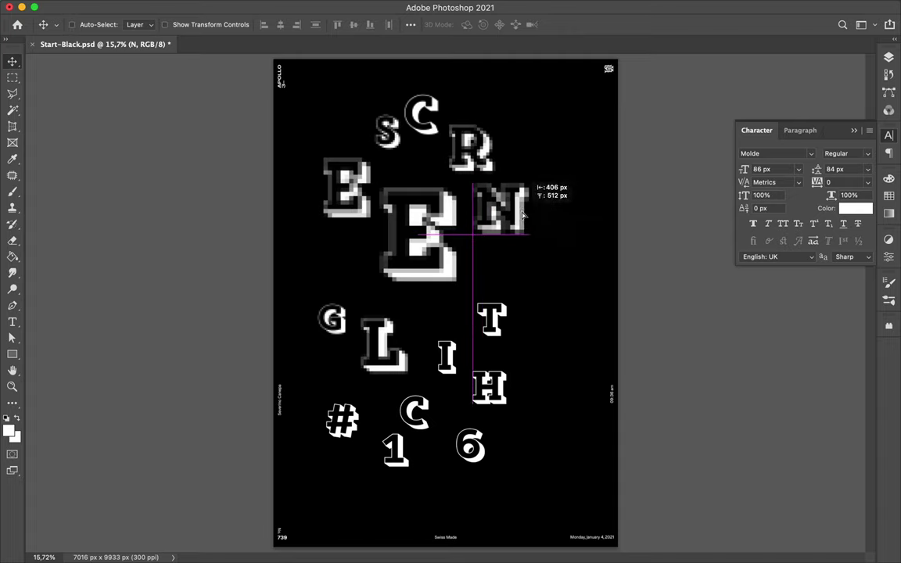
{"action": "left_click_drag", "start_coordinate": [341, 337], "coordinate": [345, 308]}
{"action": "left_click_drag", "start_coordinate": [388, 352], "coordinate": [379, 320]}
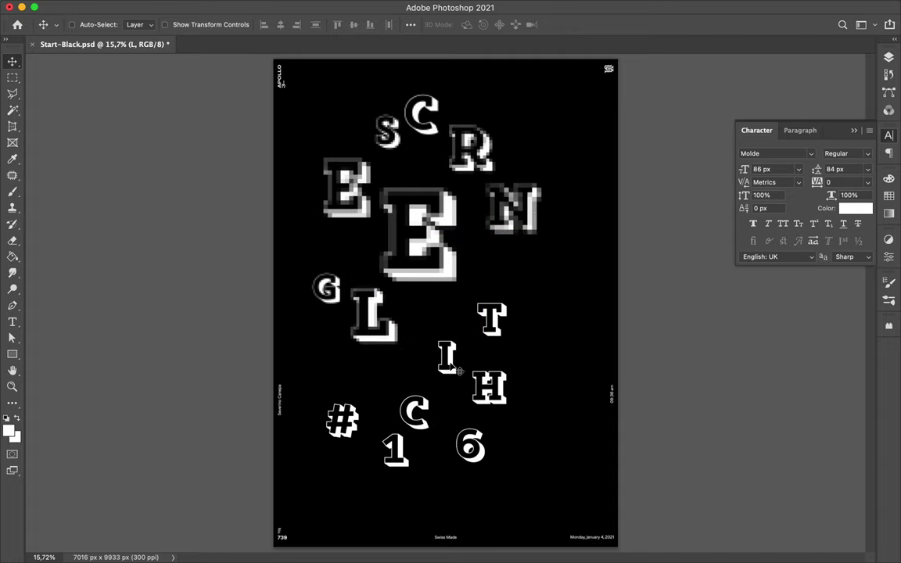
Stretch the I downward and reapply the Mosaic filter to it
{"action": "key", "text": "ctrl+t"}
{"action": "left_click_drag", "start_coordinate": [428, 357], "coordinate": [427, 378]}
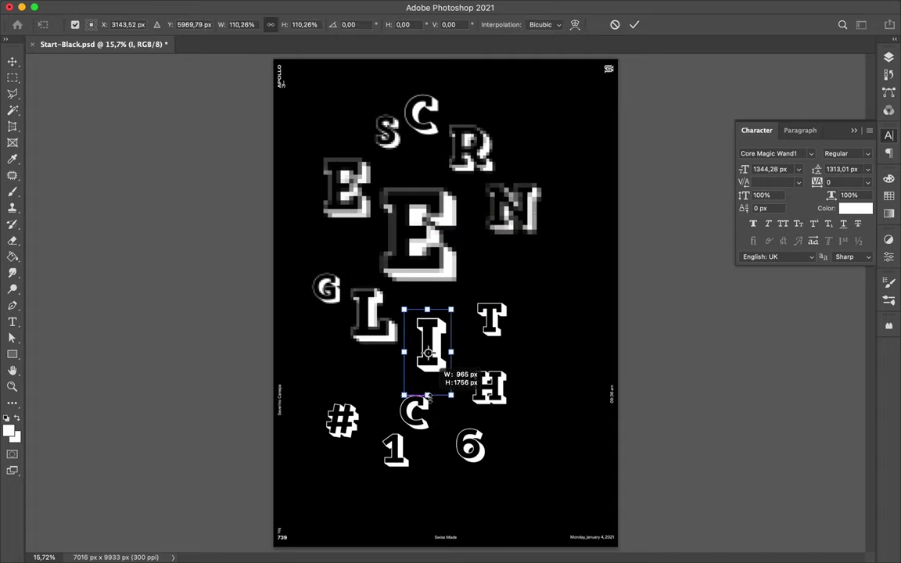
{"action": "key", "text": "Escape"}
{"action": "key", "text": "ctrl+t"}
{"action": "key", "text": "Escape"}
{"action": "left_click", "coordinate": [288, 7]}
{"action": "left_click", "coordinate": [313, 26]}
Enlarge the T and move it up above the H
{"action": "key", "text": "ctrl+t"}
{"action": "left_click_drag", "start_coordinate": [490, 336], "coordinate": [490, 381]}
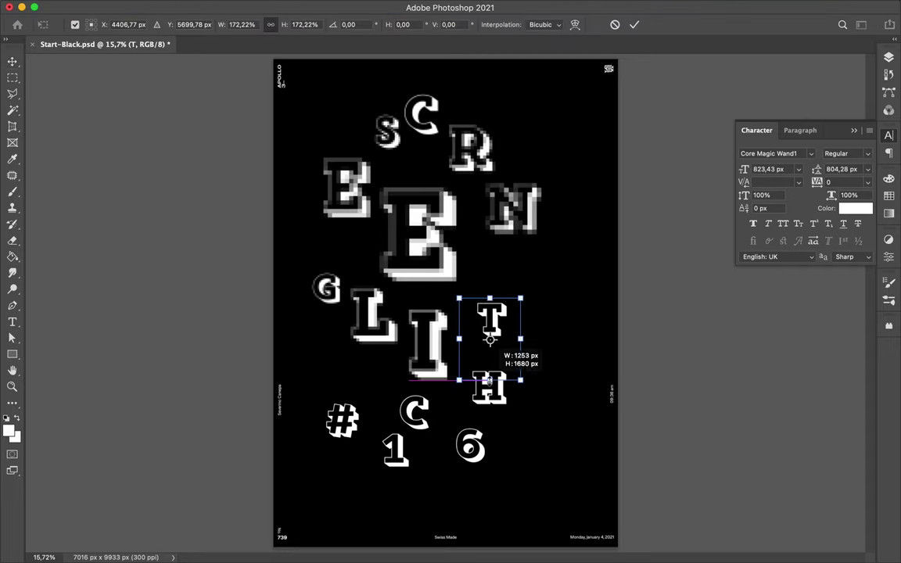
{"action": "left_click_drag", "start_coordinate": [498, 333], "coordinate": [482, 292]}
{"action": "left_click_drag", "start_coordinate": [527, 338], "coordinate": [538, 357]}
{"action": "key", "text": "Return"}
{"action": "left_click", "coordinate": [292, 7]}
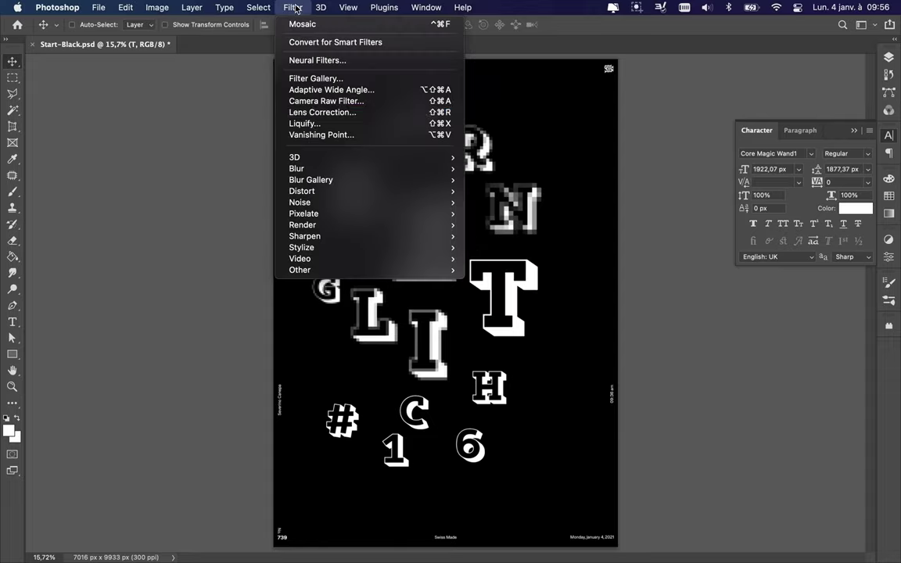
Convert the T to a smart object and apply Mosaic with a larger cell size
{"action": "left_click", "coordinate": [515, 272]}
{"action": "left_click", "coordinate": [449, 215]}
{"action": "left_click_drag", "start_coordinate": [44, 205], "coordinate": [67, 201]}
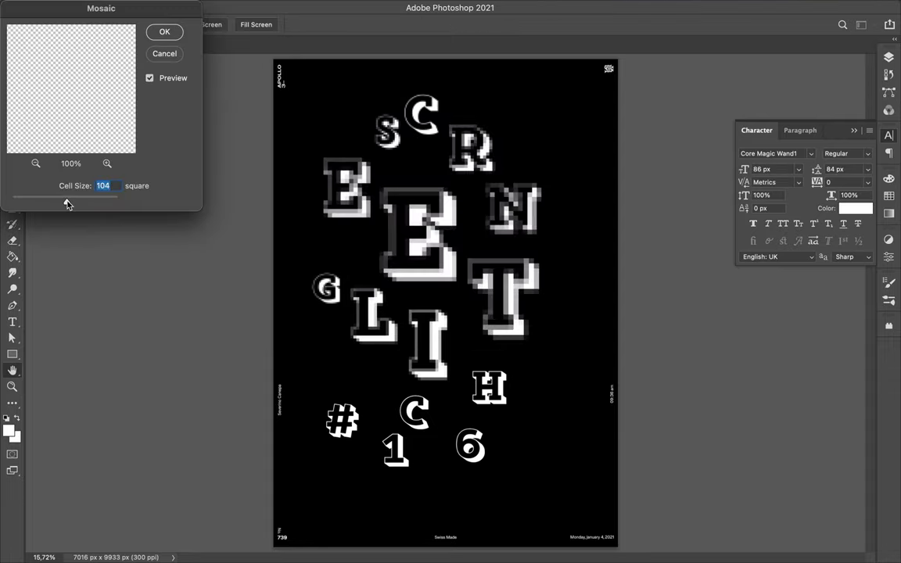
{"action": "left_click", "coordinate": [165, 32]}
Move the G down and left, and move and enlarge the small C
{"action": "left_click_drag", "start_coordinate": [341, 298], "coordinate": [335, 345]}
{"action": "mouse_move", "coordinate": [429, 405]}
{"action": "left_mouse_down"}
{"action": "mouse_move", "coordinate": [382, 369]}
{"action": "mouse_move", "coordinate": [391, 414]}
{"action": "left_mouse_up"}
{"action": "key", "text": "ctrl+t"}
{"action": "key", "text": "Return"}
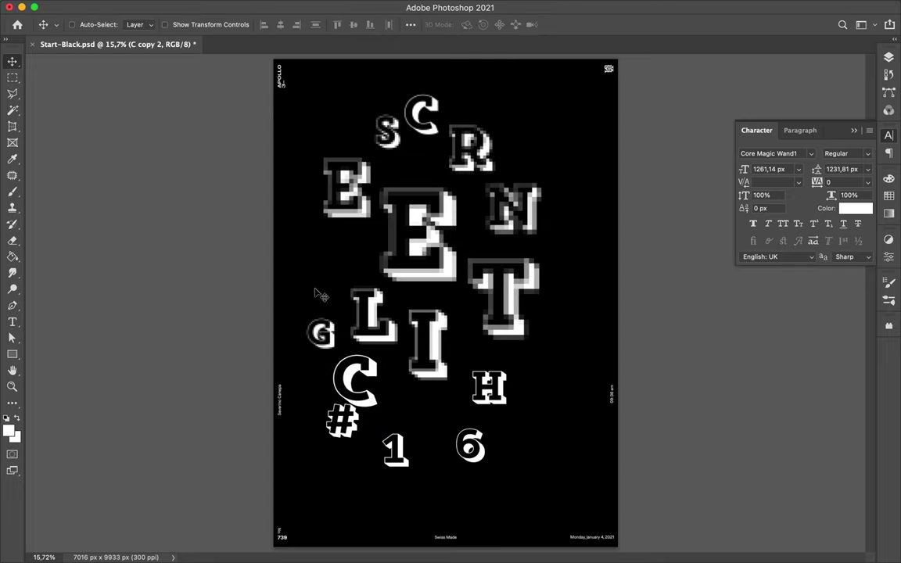
Apply Mosaic to the small C with a cell size of 66
{"action": "left_click", "coordinate": [322, 6]}
{"action": "left_click", "coordinate": [493, 268]}
{"action": "left_click", "coordinate": [449, 237]}
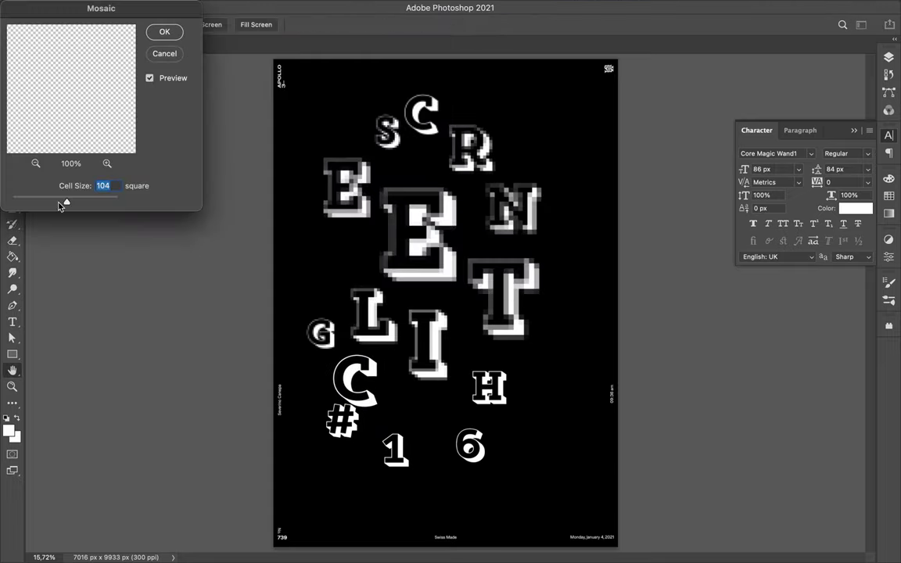
{"action": "left_click_drag", "start_coordinate": [54, 204], "coordinate": [47, 204]}
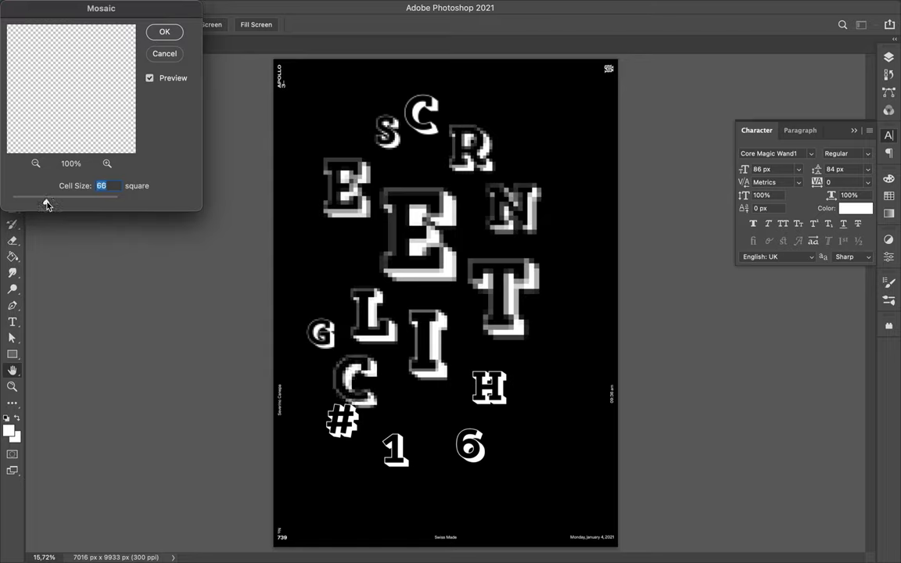
{"action": "left_click", "coordinate": [164, 33]}
Scale up the H and pixelate it with the Mosaic filter
{"action": "left_click", "coordinate": [489, 387]}
{"action": "key", "text": "ctrl+t"}
{"action": "mouse_move", "coordinate": [510, 406]}
{"action": "left_mouse_down"}
{"action": "mouse_move", "coordinate": [539, 455]}
{"action": "mouse_move", "coordinate": [487, 375]}
{"action": "left_mouse_up"}
{"action": "key", "text": "Return"}
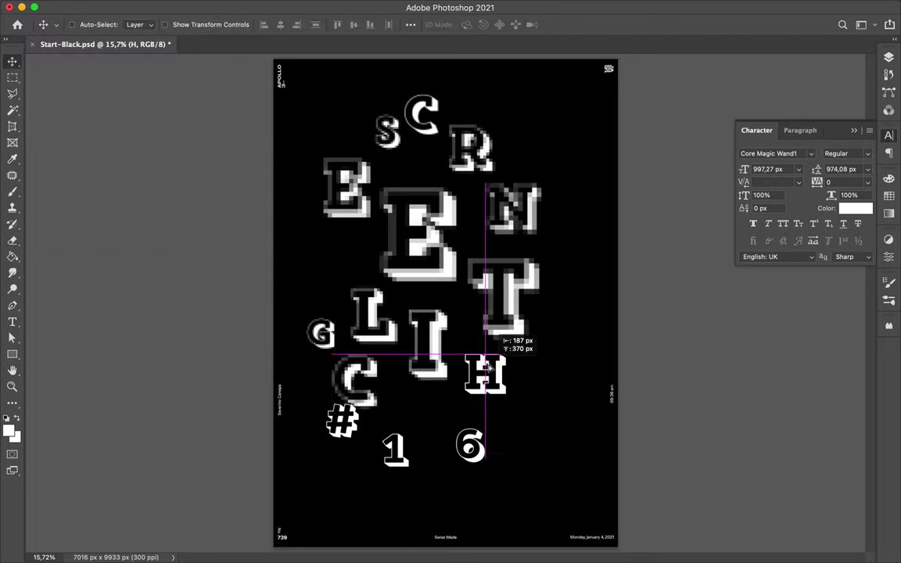
{"action": "left_click", "coordinate": [293, 7]}
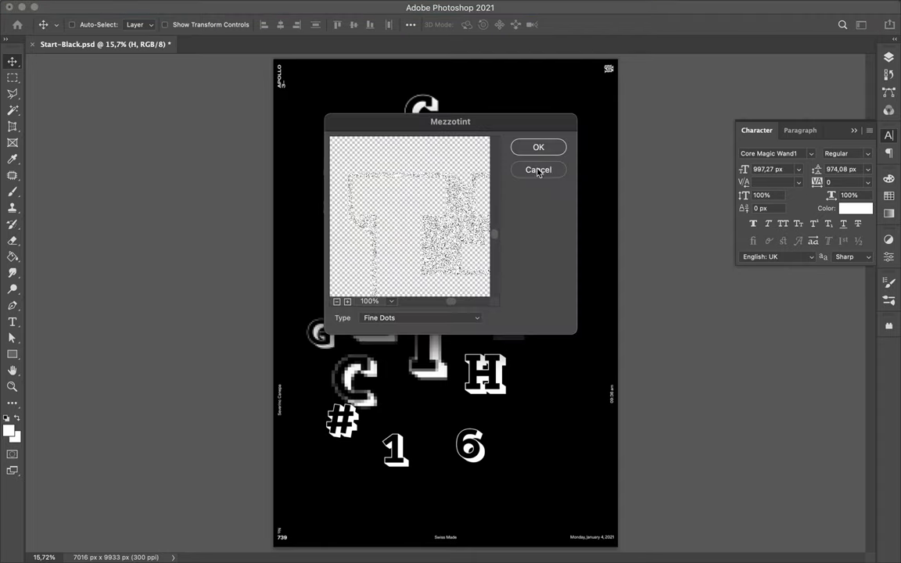
{"action": "left_click", "coordinate": [527, 282]}
{"action": "left_click", "coordinate": [450, 237]}
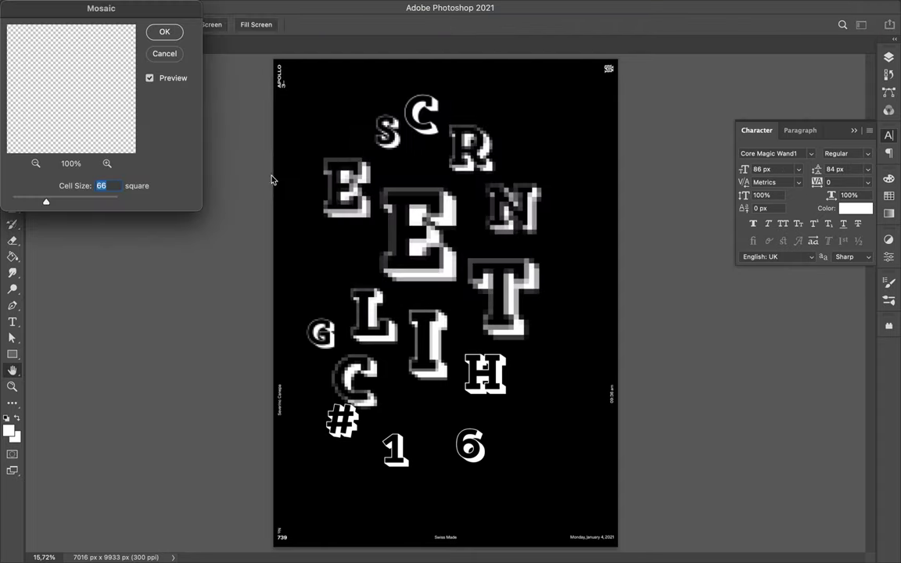
{"action": "left_click", "coordinate": [166, 32]}
Convert the # to a smart object and apply Mosaic to it
{"action": "left_click", "coordinate": [293, 8]}
{"action": "left_click", "coordinate": [497, 268]}
{"action": "left_click", "coordinate": [460, 215]}
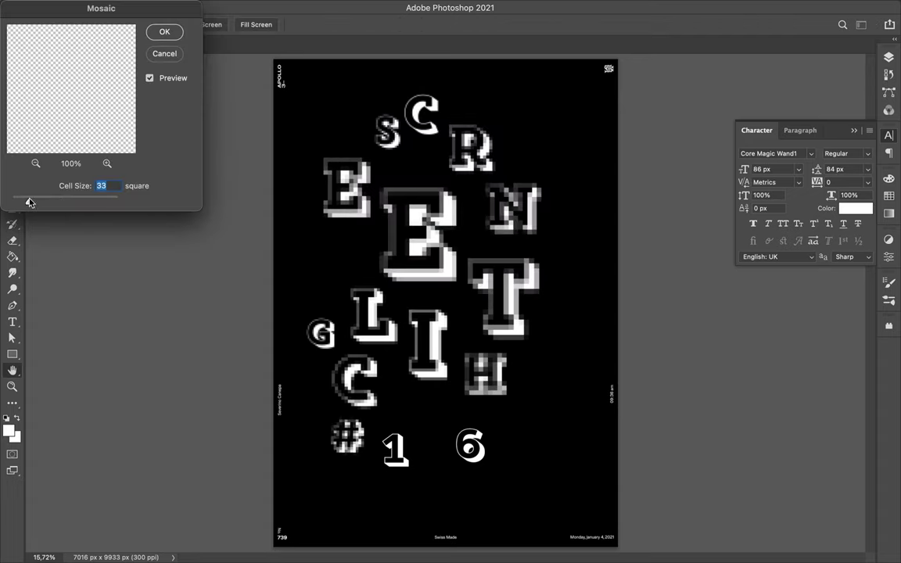
{"action": "key", "text": "Return"}
Enlarge the 1, shift it left, and apply Mosaic pixelation to it
{"action": "key", "text": "ctrl+t"}
{"action": "left_click_drag", "start_coordinate": [431, 441], "coordinate": [456, 467]}
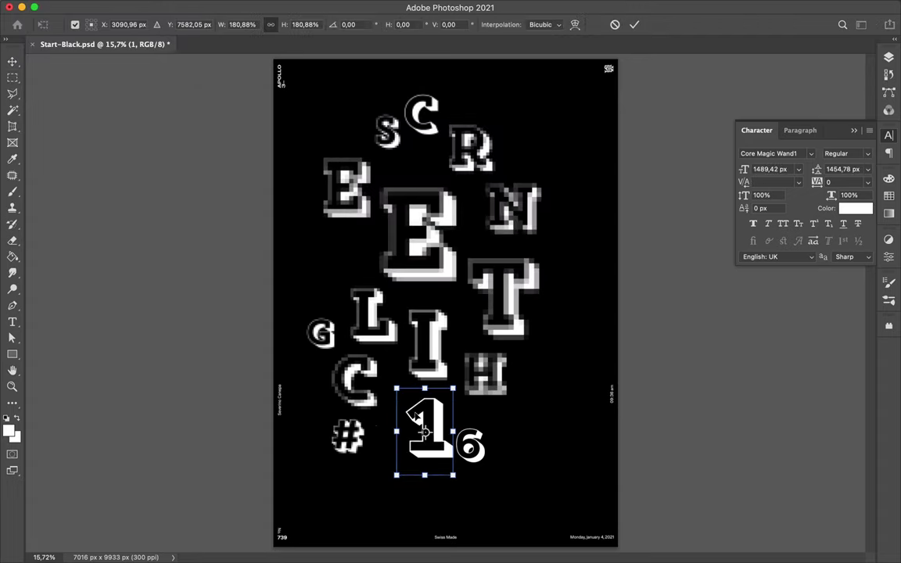
{"action": "left_click_drag", "start_coordinate": [417, 419], "coordinate": [397, 415]}
{"action": "key", "text": "Return"}
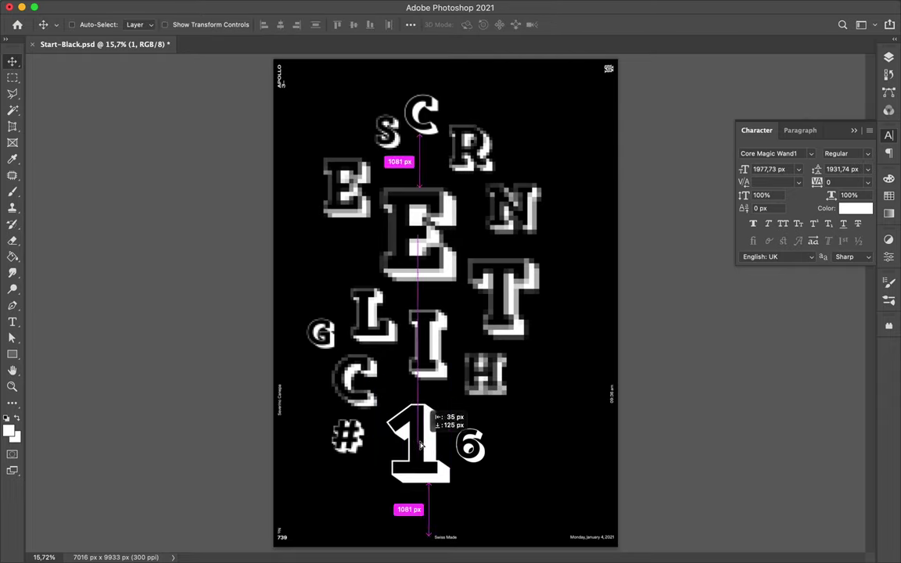
{"action": "left_click", "coordinate": [338, 270]}
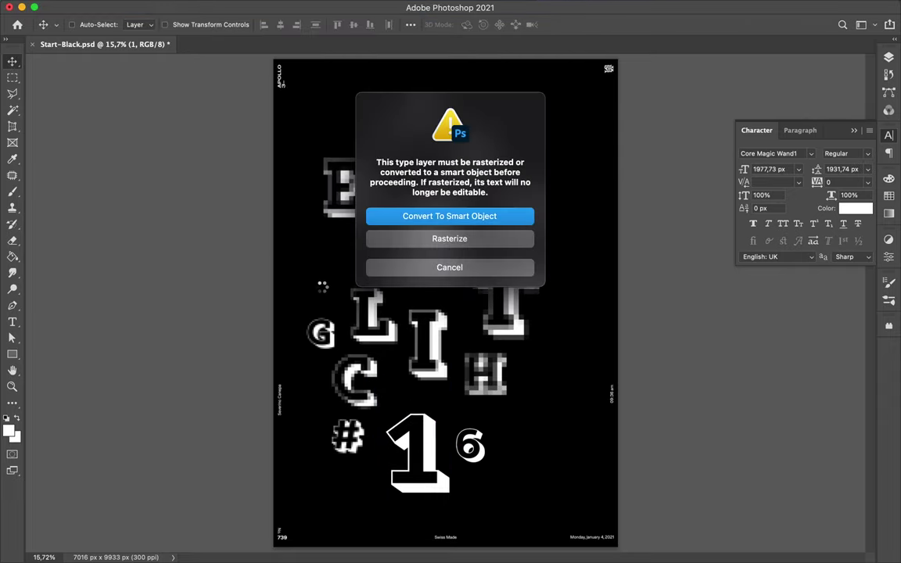
{"action": "key", "text": "Return"}
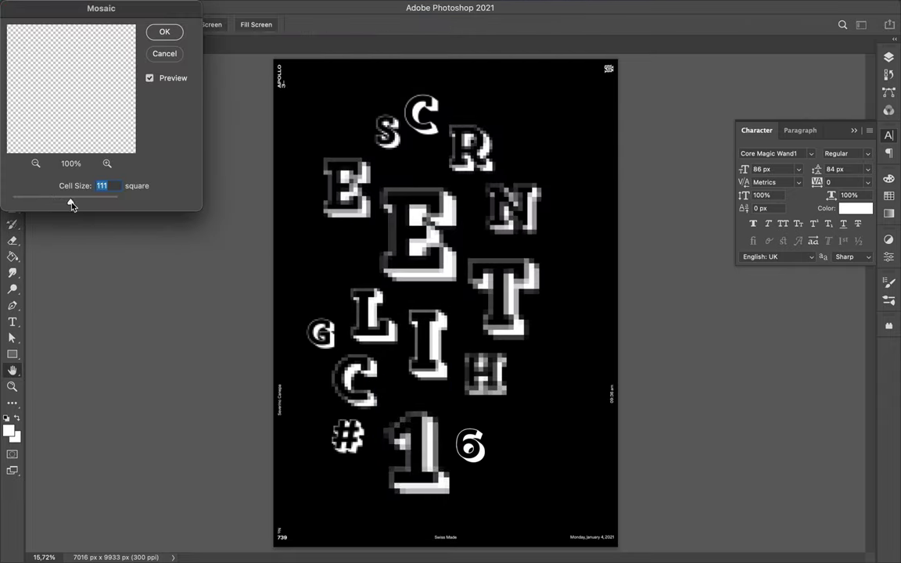
{"action": "key", "text": "Return"}
Convert the 6 to a smart object and mosaic it with a reduced cell size
{"action": "left_click", "coordinate": [469, 445]}
{"action": "key", "text": "ctrl+t"}
{"action": "key", "text": "Return"}
{"action": "left_click", "coordinate": [291, 8]}
{"action": "left_click", "coordinate": [309, 24]}
{"action": "left_click", "coordinate": [463, 215]}
{"action": "left_click_drag", "start_coordinate": [63, 182], "coordinate": [39, 181]}
{"action": "left_click", "coordinate": [159, 32]}
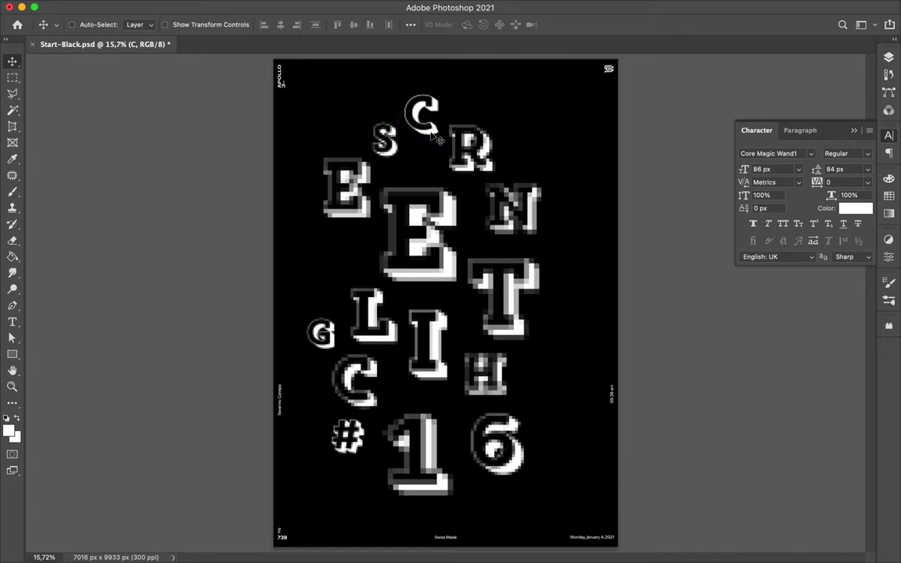
Pull the R, small left E and big E closer, undoing an accidental background move
{"action": "left_click_drag", "start_coordinate": [485, 148], "coordinate": [478, 155]}
{"action": "left_click_drag", "start_coordinate": [354, 191], "coordinate": [345, 162]}
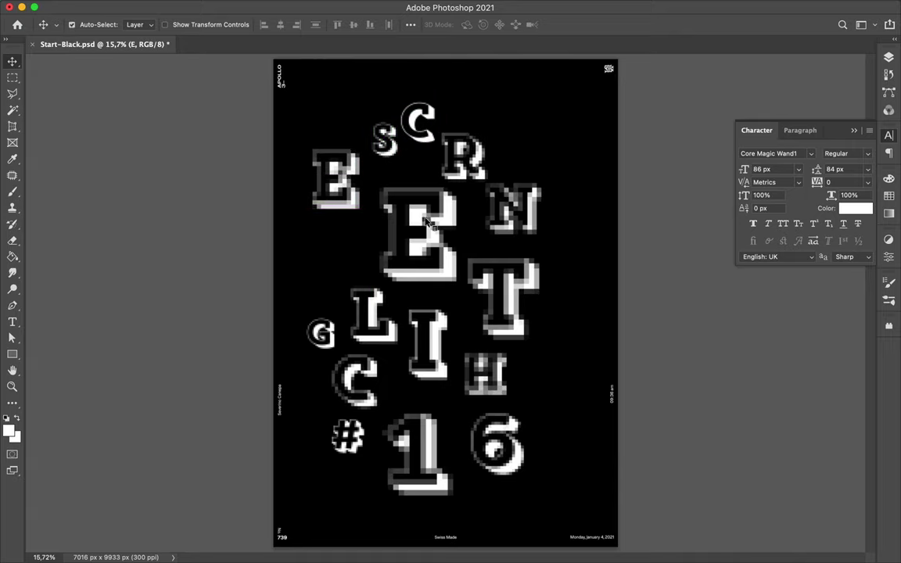
{"action": "left_click_drag", "start_coordinate": [417, 226], "coordinate": [482, 235]}
{"action": "key", "text": "ctrl+z"}
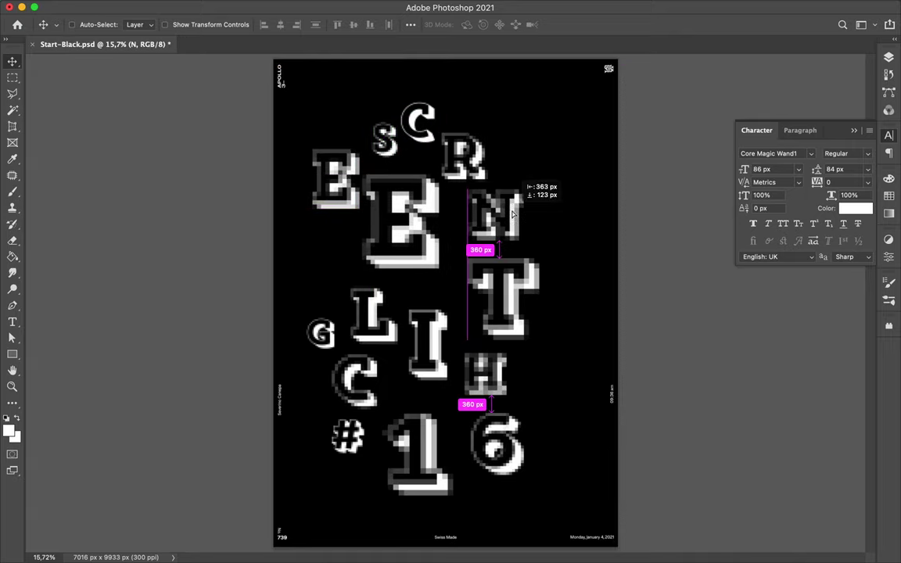
{"action": "left_click_drag", "start_coordinate": [423, 219], "coordinate": [443, 210]}
Move the G, I, T, N, lower C, H, 1 and 6 in toward the cluster
{"action": "left_click_drag", "start_coordinate": [332, 338], "coordinate": [356, 270]}
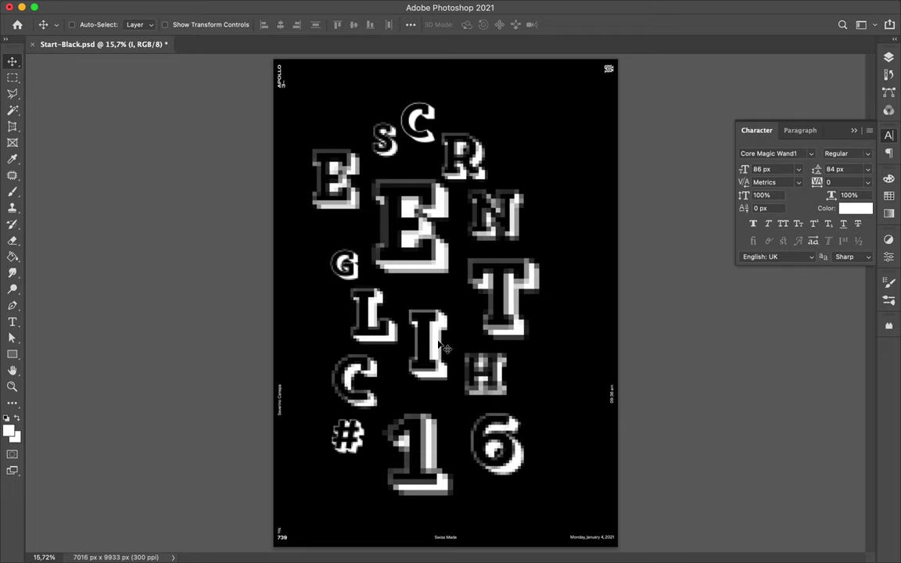
{"action": "left_click_drag", "start_coordinate": [443, 348], "coordinate": [433, 316]}
{"action": "left_click_drag", "start_coordinate": [500, 302], "coordinate": [495, 288]}
{"action": "left_click_drag", "start_coordinate": [512, 225], "coordinate": [501, 226]}
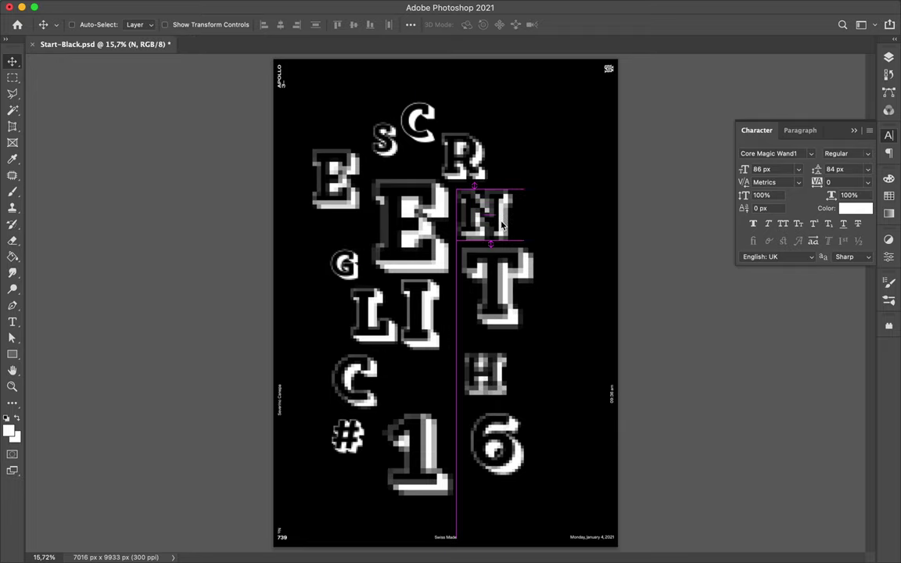
{"action": "left_click_drag", "start_coordinate": [384, 376], "coordinate": [388, 373]}
{"action": "left_click_drag", "start_coordinate": [497, 379], "coordinate": [490, 361]}
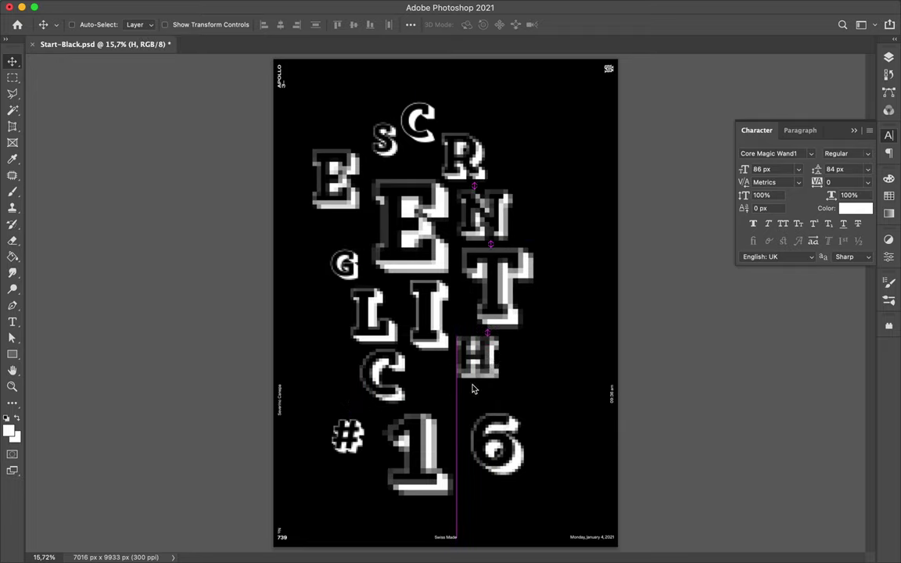
{"action": "left_click_drag", "start_coordinate": [419, 438], "coordinate": [442, 411]}
{"action": "left_click_drag", "start_coordinate": [501, 446], "coordinate": [516, 427]}
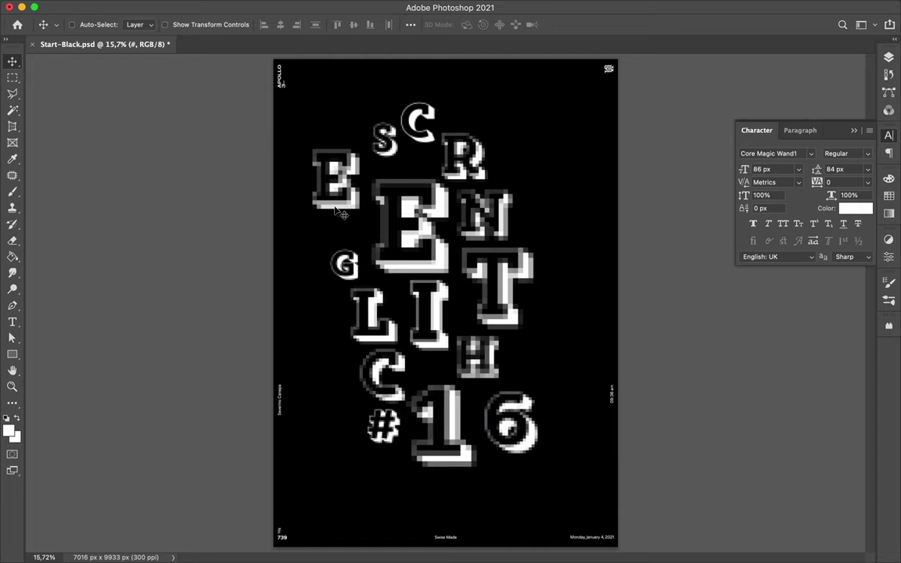
Fine-tune the small left E and the S, then select the top C
{"action": "left_click_drag", "start_coordinate": [342, 214], "coordinate": [339, 238]}
{"action": "left_click_drag", "start_coordinate": [379, 156], "coordinate": [396, 163]}
{"action": "left_click_drag", "start_coordinate": [340, 211], "coordinate": [345, 192]}
{"action": "left_click", "coordinate": [428, 157]}
{"action": "left_click", "coordinate": [889, 57]}
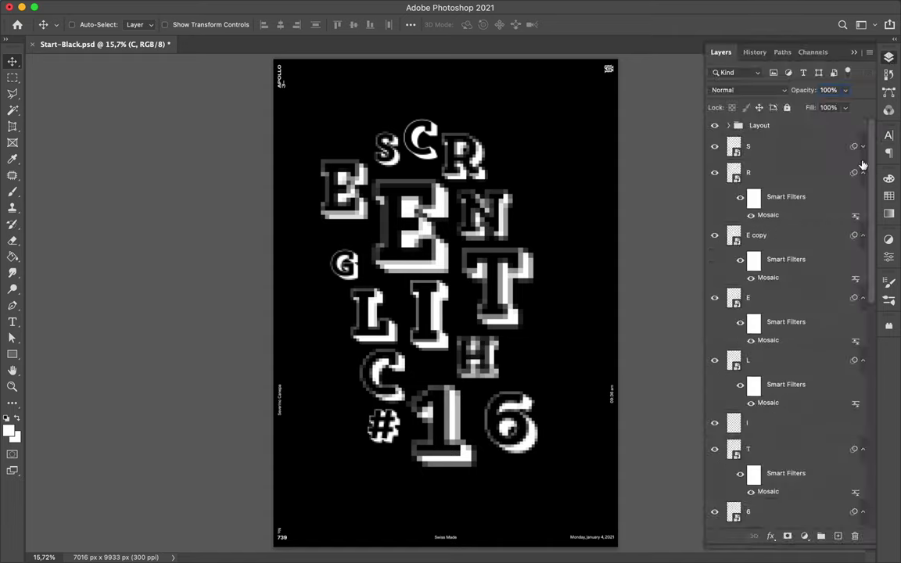
Collapse each letter's Smart Filters list, then select all letter layers and group them as Types
{"action": "left_click", "coordinate": [863, 303]}
{"action": "left_click", "coordinate": [782, 277]}
{"action": "left_click", "coordinate": [715, 278]}
{"action": "left_click", "coordinate": [863, 331]}
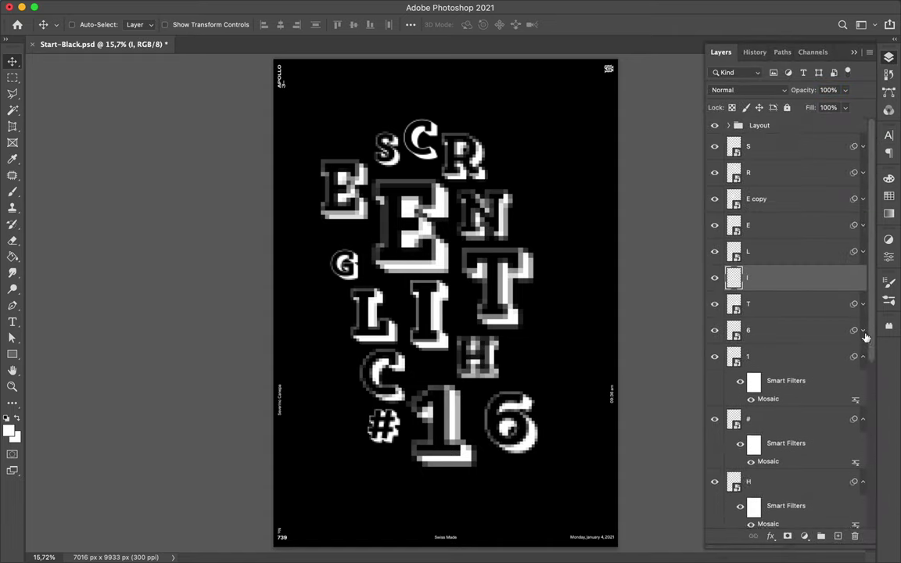
{"action": "left_click", "coordinate": [863, 357]}
{"action": "left_click", "coordinate": [863, 382]}
{"action": "left_click", "coordinate": [863, 409]}
{"action": "left_click", "coordinate": [853, 409]}
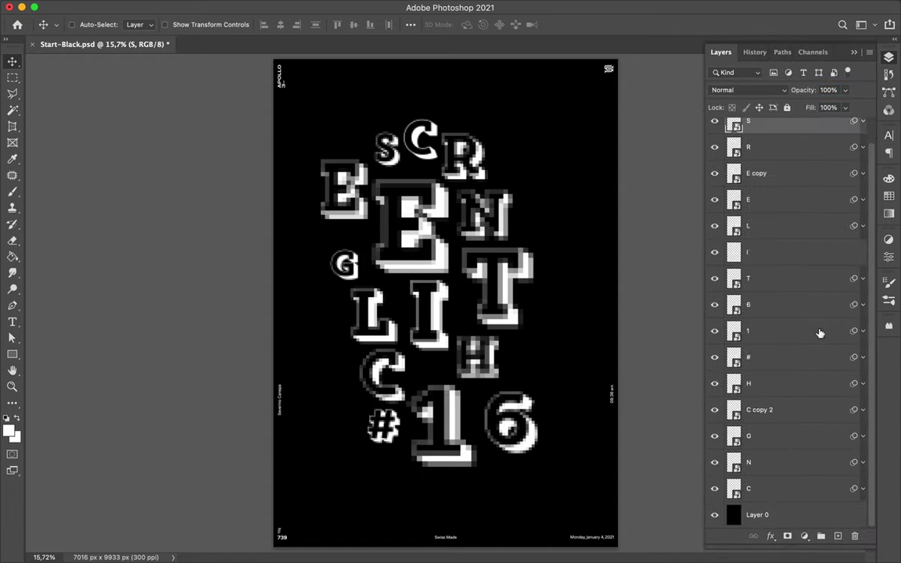
{"action": "left_click", "coordinate": [760, 146], "text": "shift"}
{"action": "key", "text": "ctrl+g"}
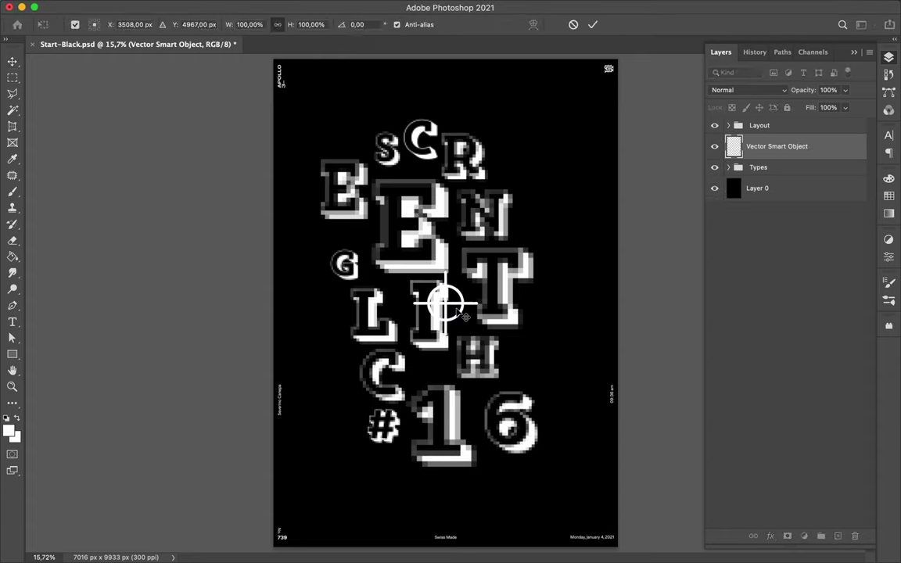
Place the crosshair, duplicate a copy to the right and apply Mosaic to it
{"action": "key", "text": "Return"}
{"action": "left_click_drag", "start_coordinate": [463, 316], "coordinate": [563, 360]}
{"action": "left_click", "coordinate": [293, 7]}
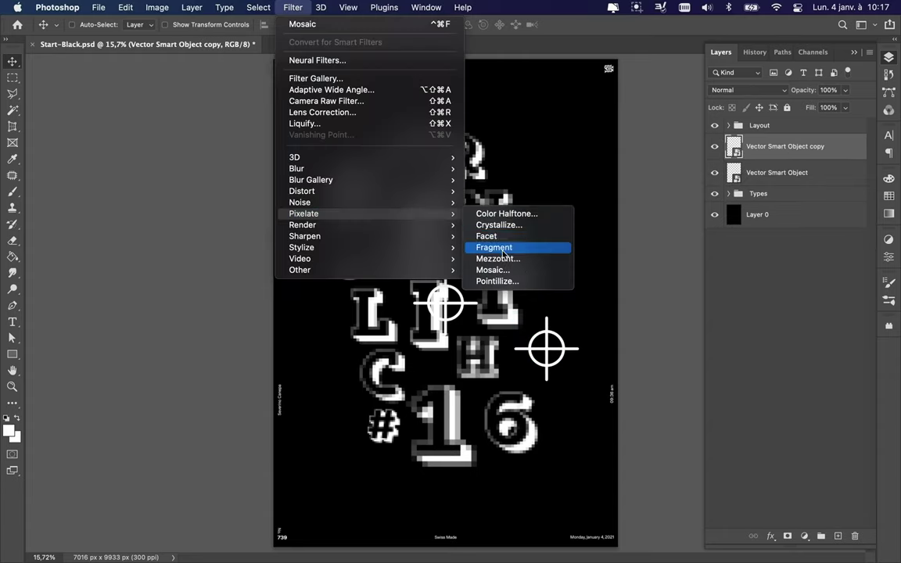
{"action": "left_click", "coordinate": [493, 270]}
{"action": "left_click", "coordinate": [178, 36]}
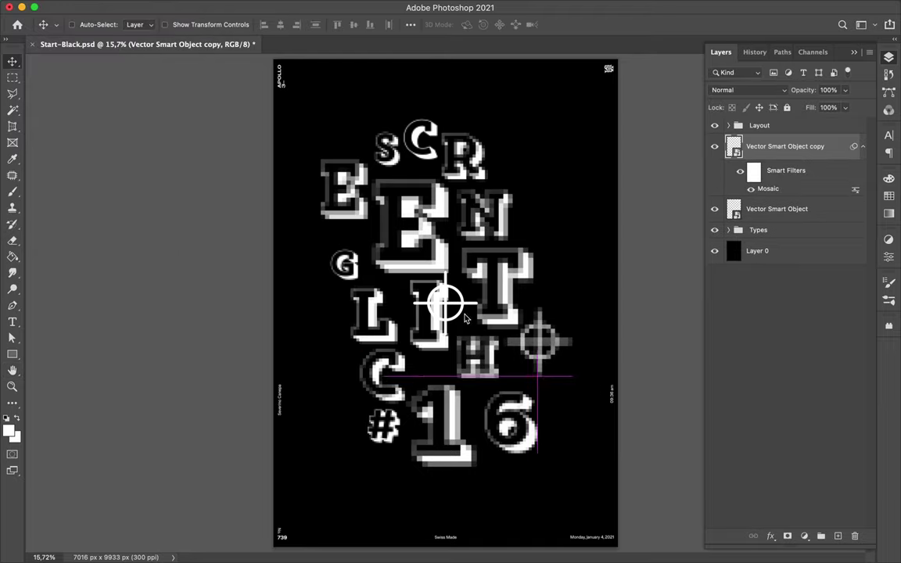
Move a crosshair to the top left, add another near the top right, and mosaic it
{"action": "left_click", "coordinate": [777, 209]}
{"action": "left_click_drag", "start_coordinate": [449, 319], "coordinate": [357, 135]}
{"action": "left_click_drag", "start_coordinate": [812, 218], "coordinate": [811, 221]}
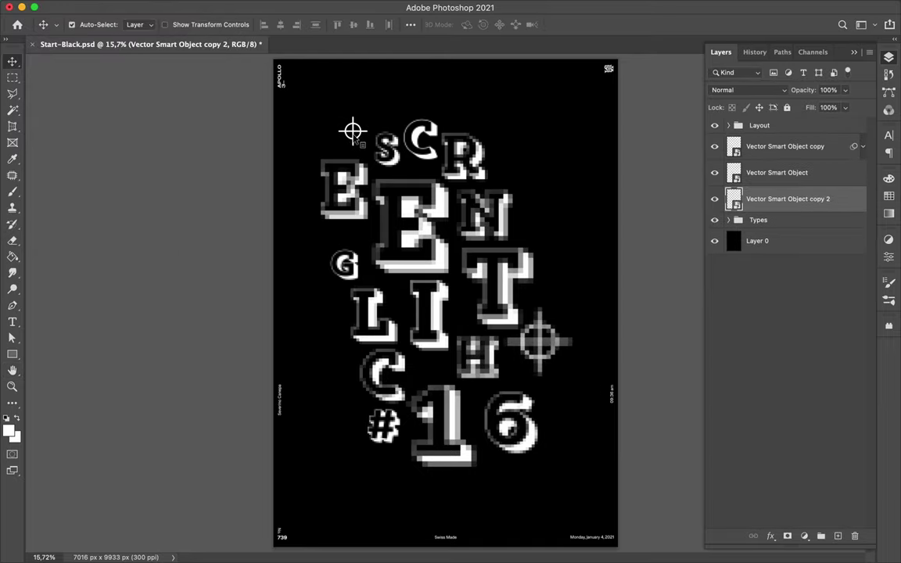
{"action": "left_click_drag", "start_coordinate": [352, 130], "coordinate": [512, 138]}
{"action": "left_click", "coordinate": [295, 6]}
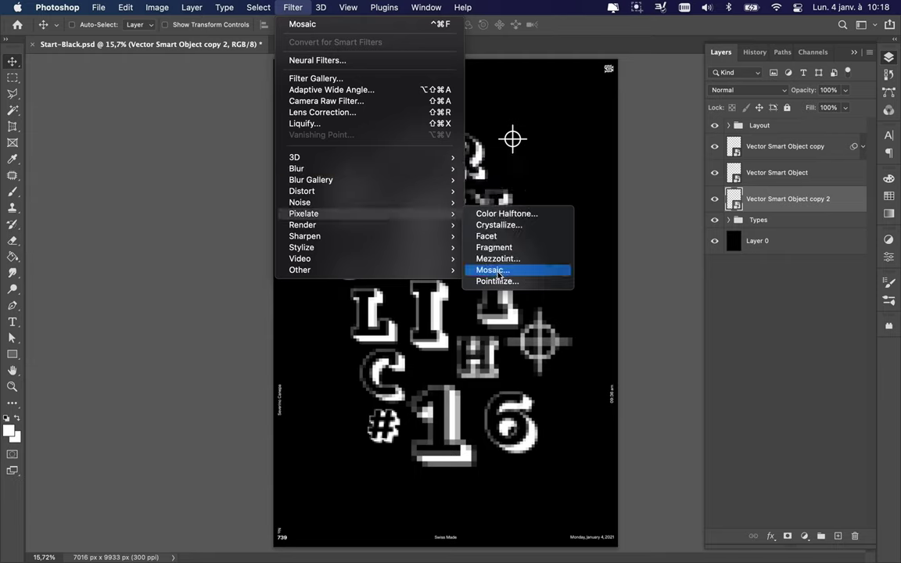
{"action": "left_click", "coordinate": [493, 270]}
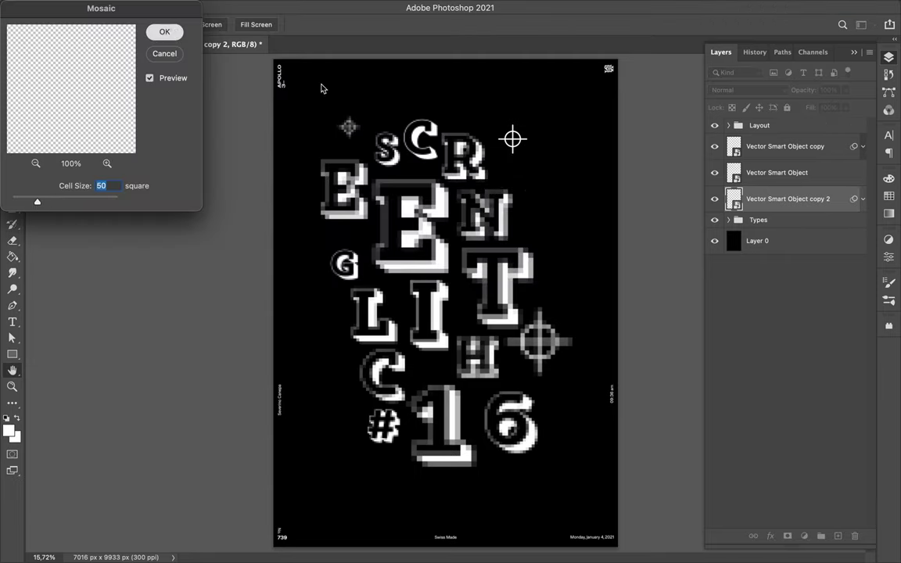
{"action": "key", "text": "Return"}
Duplicate a crosshair beside the lower C and apply Mosaic
{"action": "mouse_move", "coordinate": [348, 127]}
{"action": "left_mouse_down"}
{"action": "mouse_move", "coordinate": [371, 115]}
{"action": "mouse_move", "coordinate": [337, 385]}
{"action": "left_mouse_up"}
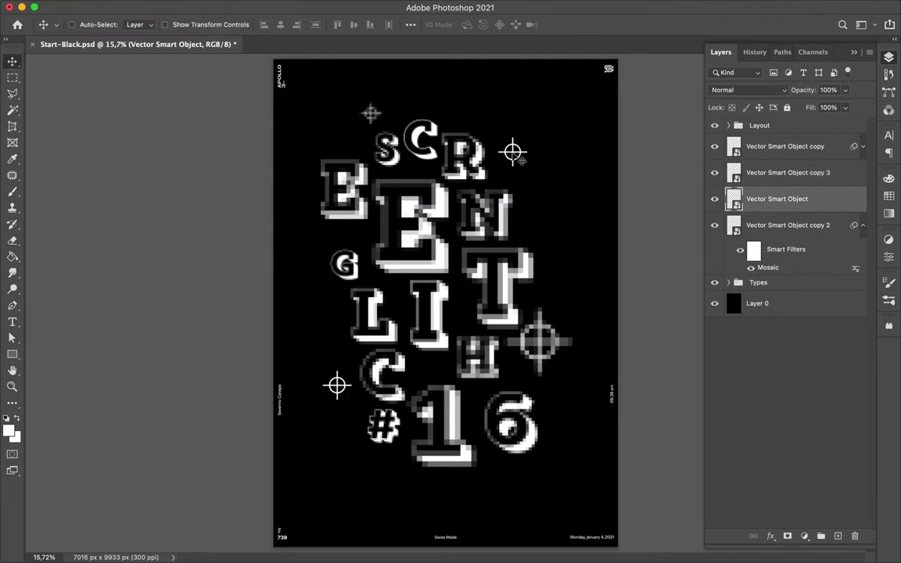
{"action": "left_click", "coordinate": [298, 7]}
{"action": "left_click", "coordinate": [547, 269]}
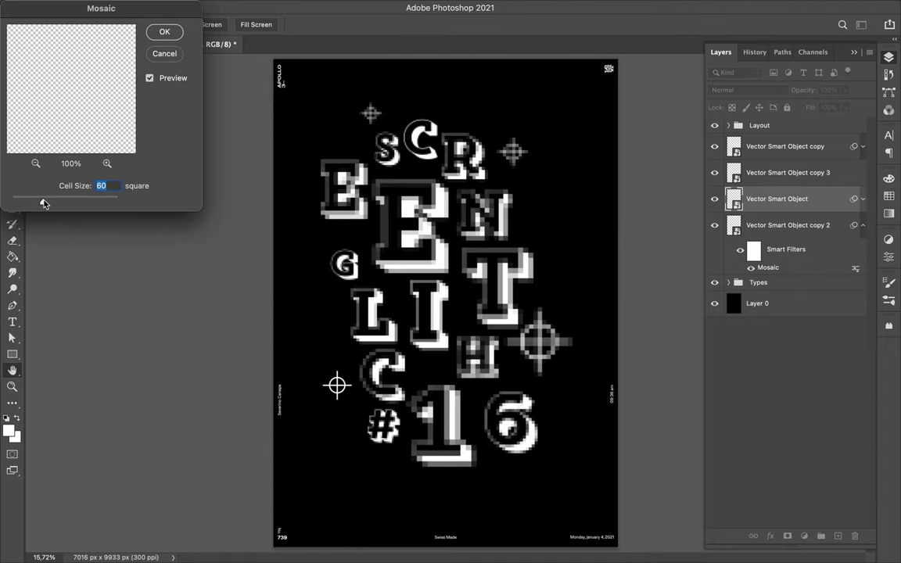
{"action": "key", "text": "Return"}
Enlarge the crosshair beside the lower C and reapply the Mosaic filter
{"action": "left_click", "coordinate": [337, 385]}
{"action": "key", "text": "ctrl+t"}
{"action": "left_click_drag", "start_coordinate": [323, 399], "coordinate": [319, 420]}
{"action": "key", "text": "Return"}
{"action": "left_click", "coordinate": [297, 7]}
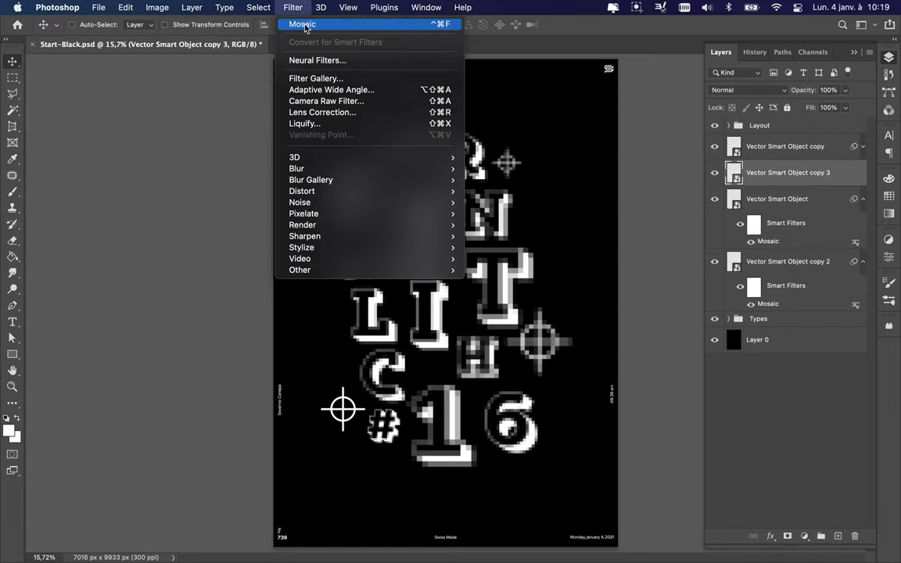
{"action": "left_click", "coordinate": [509, 268]}
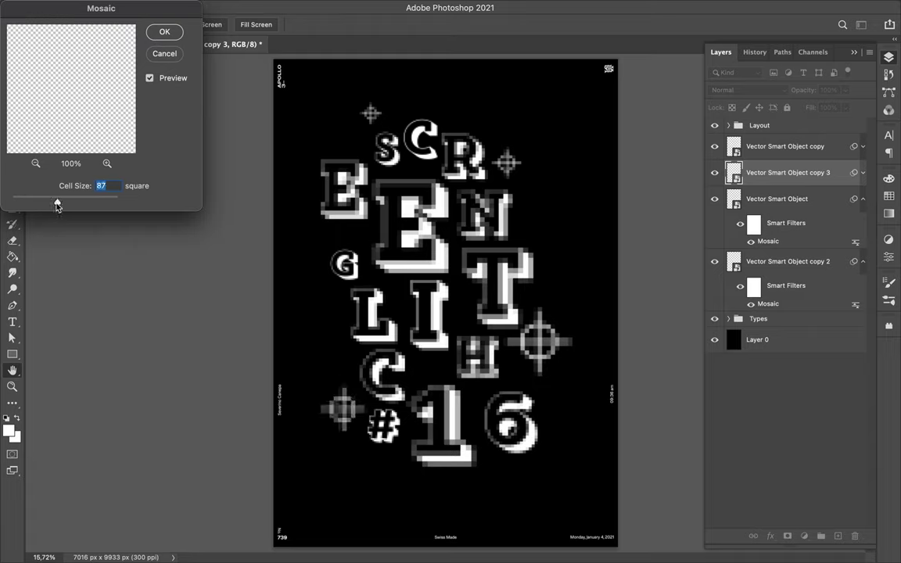
{"action": "key", "text": "Return"}
Paste the battery graphic from Illustrator as a smart object and mosaic it
{"action": "left_click", "coordinate": [861, 227], "text": "alt"}
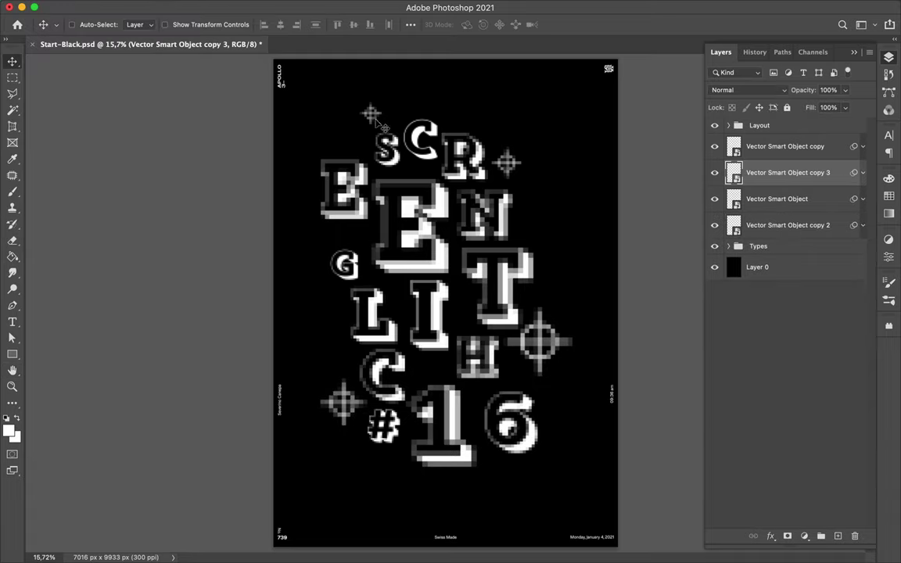
{"action": "left_click", "coordinate": [394, 539]}
{"action": "key", "text": "super+Tab"}
{"action": "key", "text": "super+v"}
{"action": "key", "text": "Return"}
{"action": "left_click", "coordinate": [318, 7]}
{"action": "left_click", "coordinate": [313, 25]}
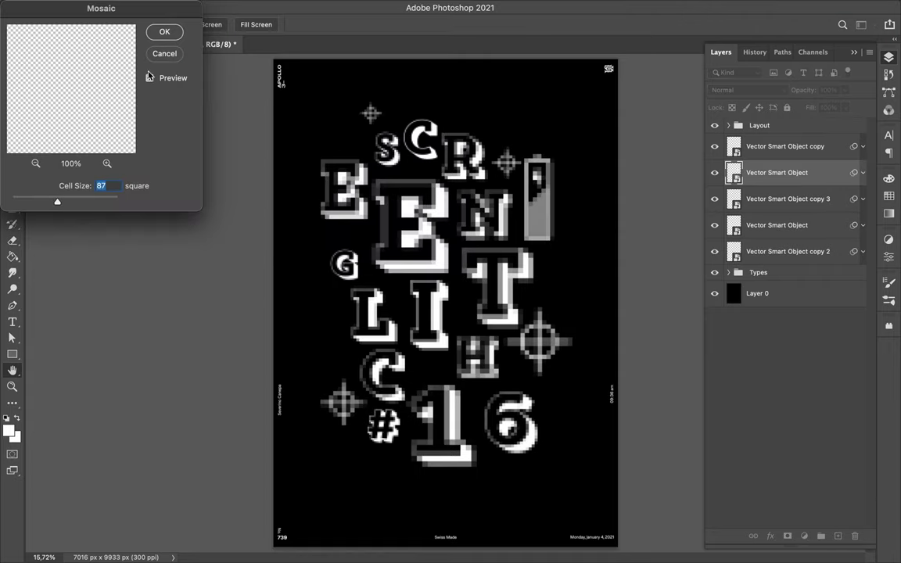
{"action": "key", "text": "Return"}
Copy the small checkerboard from Damier.ai in Illustrator and paste it into the poster
{"action": "left_click", "coordinate": [376, 543]}
{"action": "left_click", "coordinate": [152, 51]}
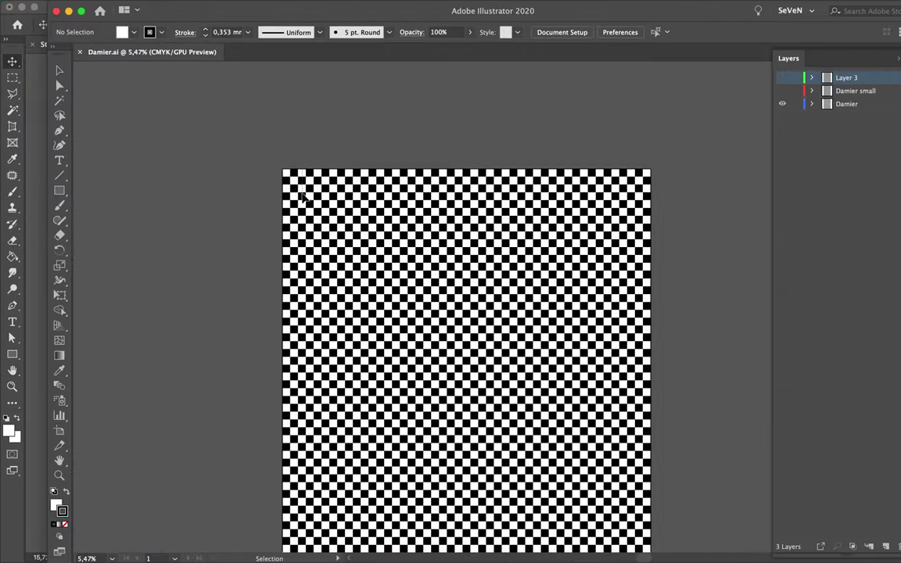
{"action": "left_click", "coordinate": [301, 194]}
{"action": "key", "text": "super+c"}
{"action": "key", "text": "super+Tab"}
{"action": "key", "text": "super+v"}
{"action": "key", "text": "Return"}
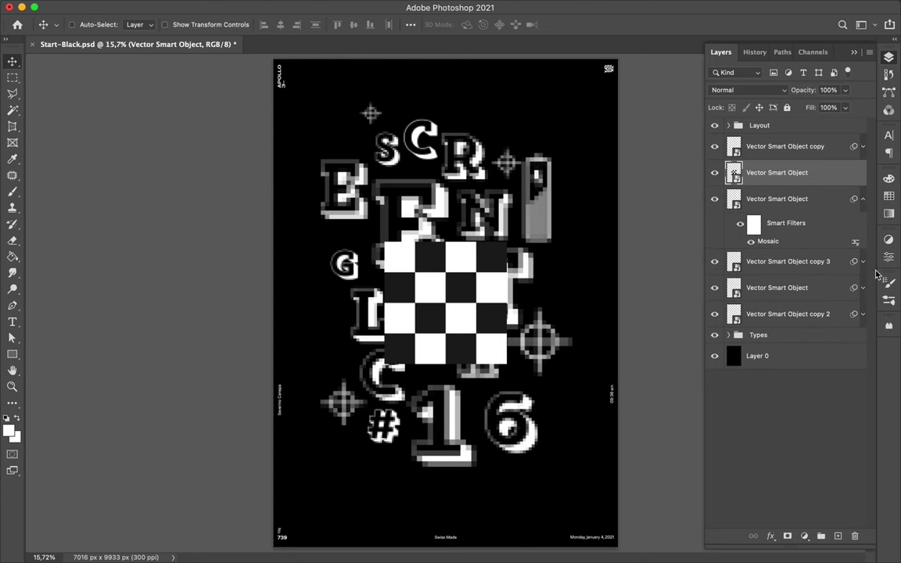
Add a Levels adjustment crushing the grays, duplicate it hidden, and move the original above the background
{"action": "left_click", "coordinate": [804, 536]}
{"action": "left_click", "coordinate": [764, 336]}
{"action": "left_click_drag", "start_coordinate": [708, 368], "coordinate": [838, 368]}
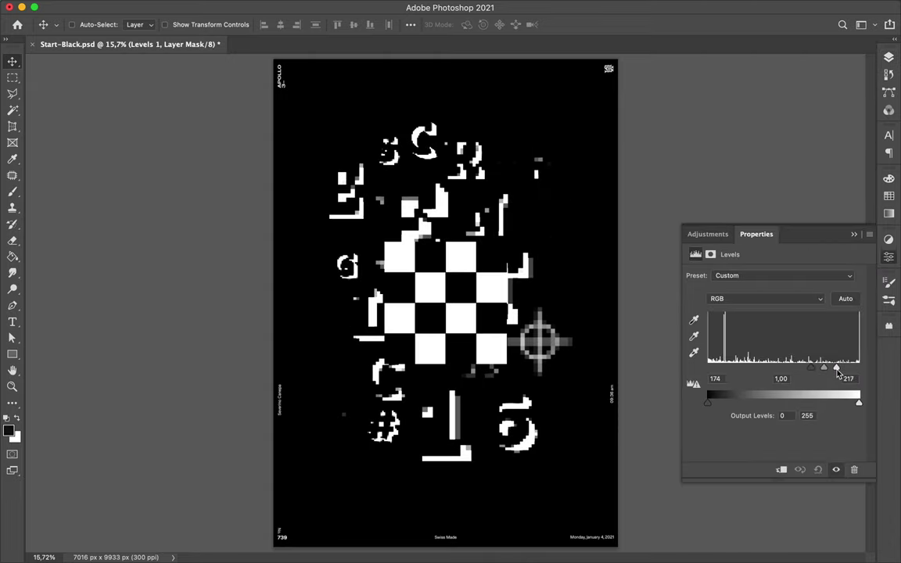
{"action": "left_click", "coordinate": [889, 57]}
{"action": "key", "text": "super+j"}
{"action": "left_click", "coordinate": [714, 172]}
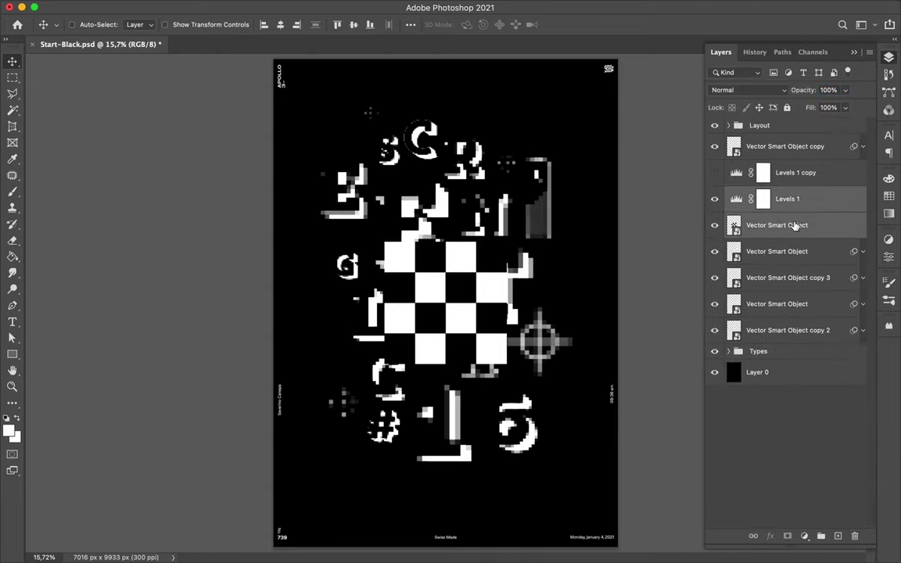
{"action": "left_click", "coordinate": [759, 199]}
{"action": "left_click_drag", "start_coordinate": [751, 199], "coordinate": [763, 330]}
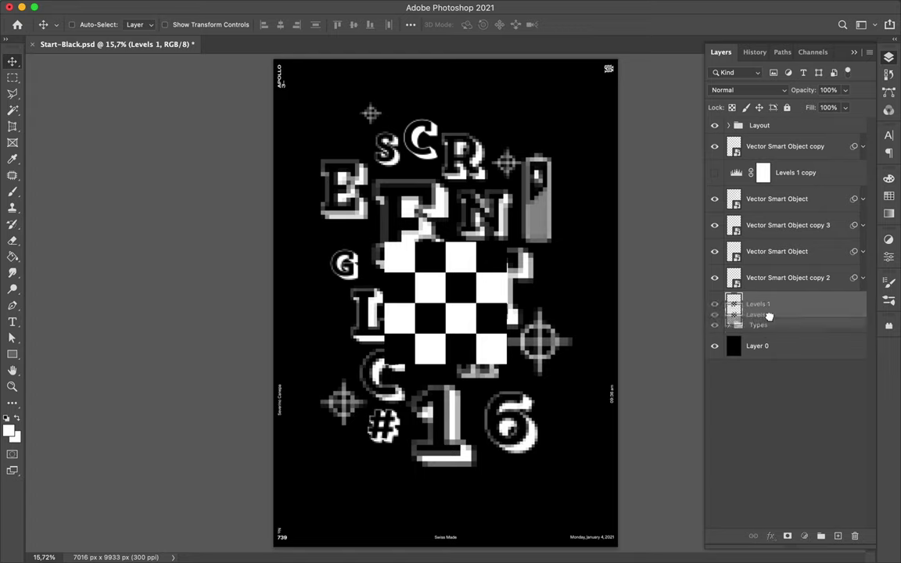
Move the checkerboard to the left edge and paste the tall checkerboard column at the right edge
{"action": "mouse_move", "coordinate": [470, 304]}
{"action": "left_mouse_down"}
{"action": "mouse_move", "coordinate": [248, 243]}
{"action": "mouse_move", "coordinate": [578, 146]}
{"action": "mouse_move", "coordinate": [602, 177]}
{"action": "left_mouse_up"}
{"action": "key", "text": "super+j"}
{"action": "left_click", "coordinate": [404, 538]}
{"action": "left_click_drag", "start_coordinate": [344, 166], "coordinate": [379, 552]}
{"action": "key", "text": "super+c"}
{"action": "key", "text": "super+Tab"}
{"action": "key", "text": "super+v"}
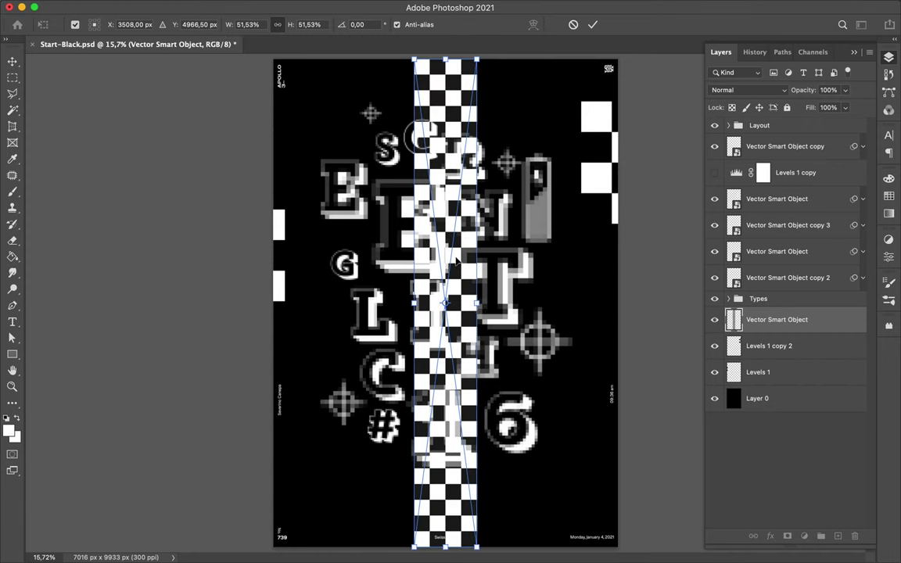
{"action": "left_click_drag", "start_coordinate": [421, 291], "coordinate": [596, 279]}
{"action": "key", "text": "Return"}
Merge a Levels copy into the checkerboard column and move it to the bottom right
{"action": "left_click_drag", "start_coordinate": [796, 172], "coordinate": [704, 318]}
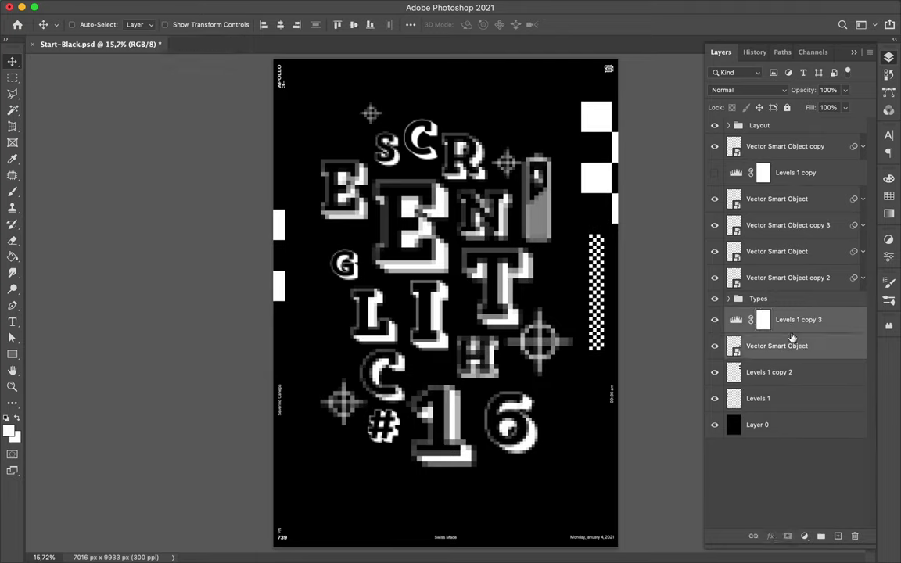
{"action": "key", "text": "super+e"}
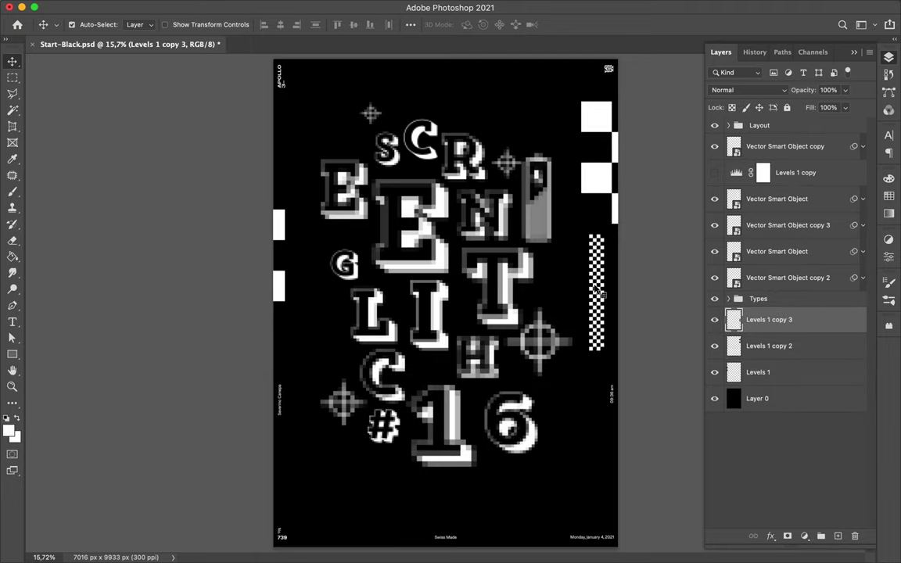
{"action": "mouse_move", "coordinate": [596, 290]}
{"action": "left_mouse_down"}
{"action": "mouse_move", "coordinate": [618, 473]}
{"action": "mouse_move", "coordinate": [360, 195]}
{"action": "left_mouse_up"}
Duplicate the checkerboard strip, rotate it 90° and place it along the top edge
{"action": "key", "text": "super+j"}
{"action": "key", "text": "super+t"}
{"action": "left_click_drag", "start_coordinate": [367, 262], "coordinate": [427, 190]}
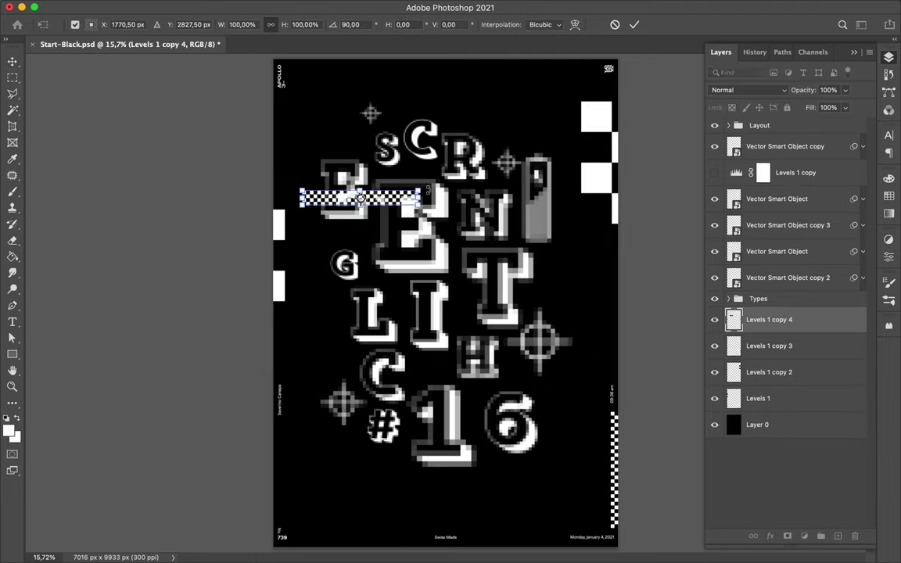
{"action": "key", "text": "Return"}
{"action": "left_click_drag", "start_coordinate": [360, 198], "coordinate": [387, 65]}
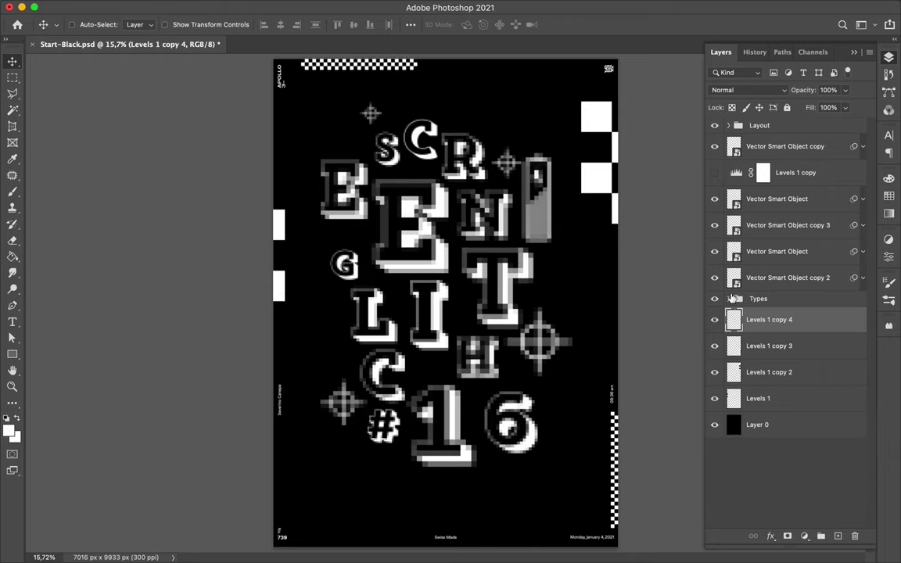
Expand the Types group, select layer L and add a new empty layer above it
{"action": "left_click", "coordinate": [730, 298]}
{"action": "scroll", "coordinate": [775, 362], "scroll_direction": "down", "scroll_amount": 3}
{"action": "left_click", "coordinate": [777, 375]}
{"action": "key", "text": "super+shift+alt+n"}
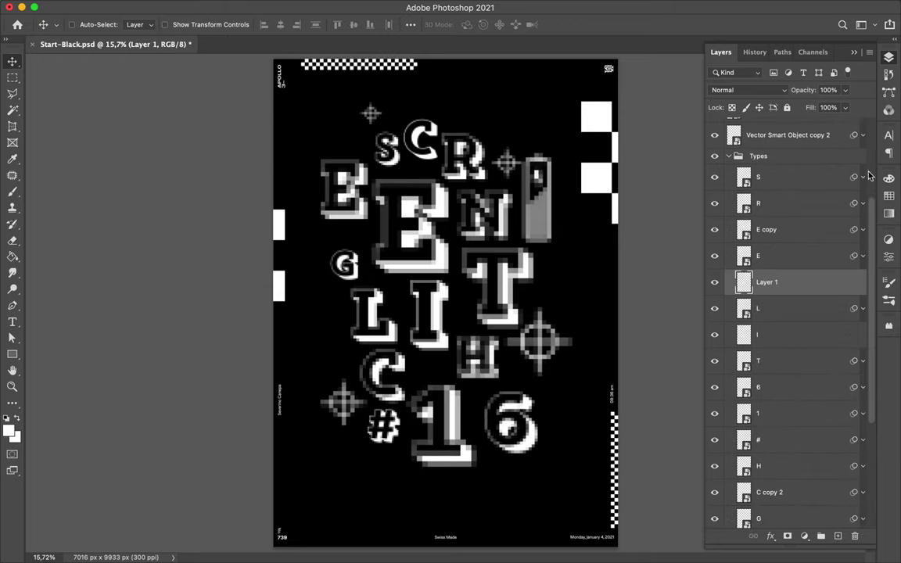
Gaussian-blur and mosaic the magenta blob, then nudge it slightly left
{"action": "left_click", "coordinate": [888, 194]}
{"action": "left_click", "coordinate": [740, 210]}
{"action": "key", "text": "b"}
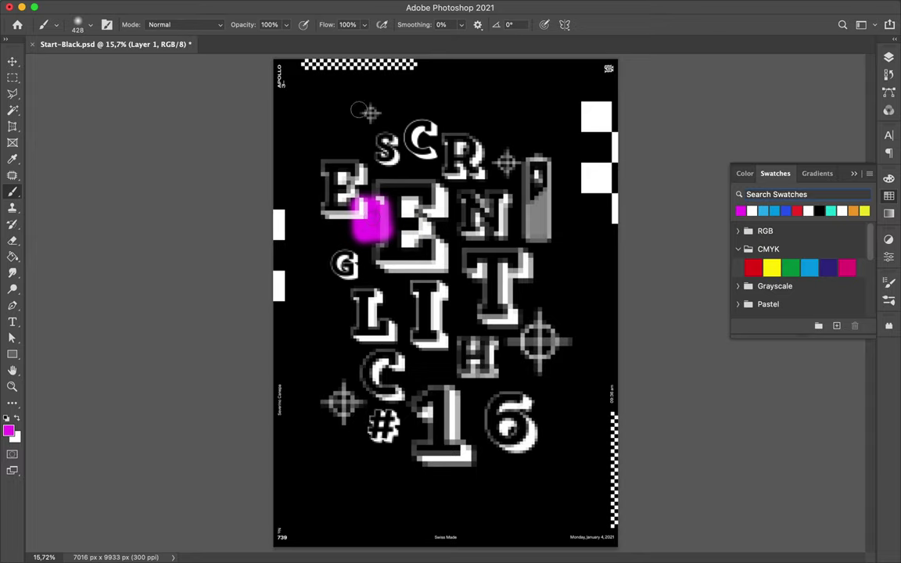
{"action": "left_click", "coordinate": [292, 5]}
{"action": "left_click", "coordinate": [518, 239]}
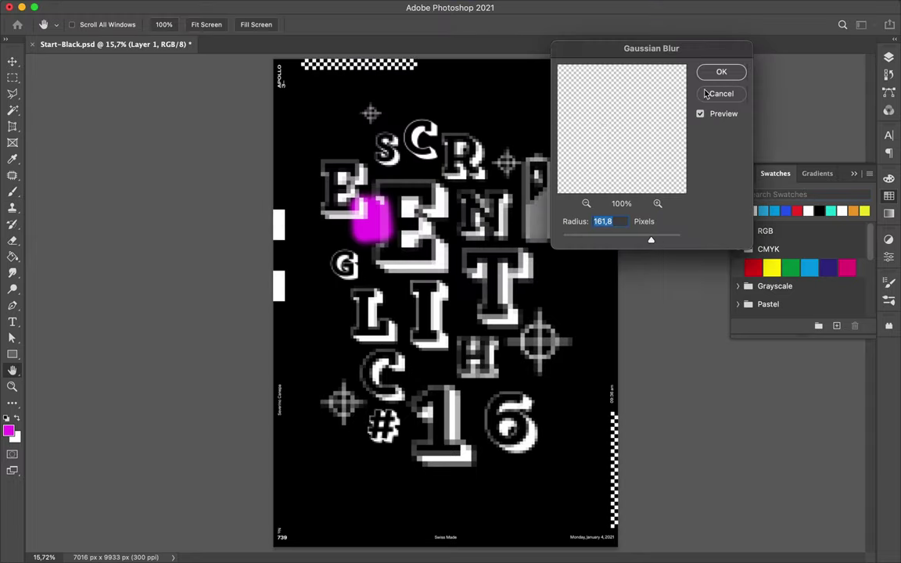
{"action": "left_click", "coordinate": [721, 74]}
{"action": "left_click", "coordinate": [293, 7]}
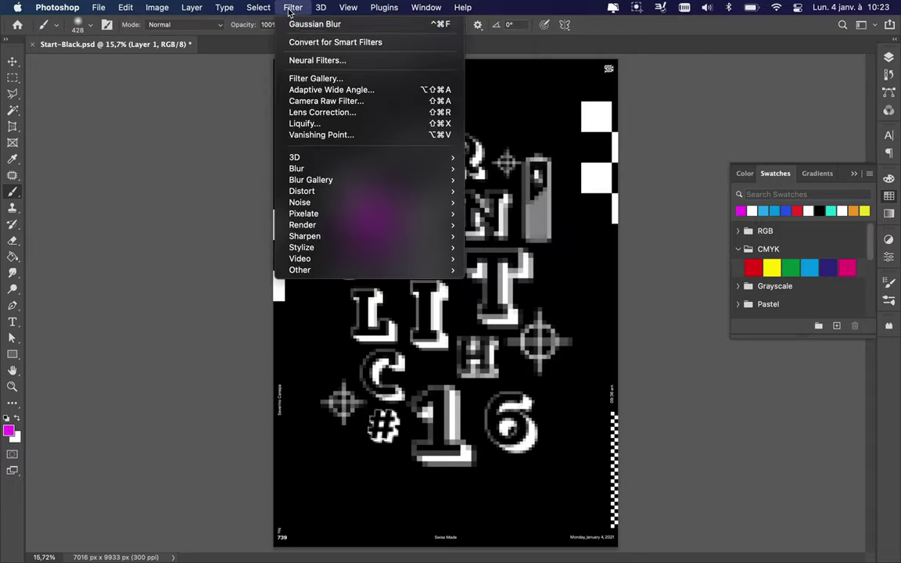
{"action": "left_click", "coordinate": [516, 269]}
{"action": "left_click", "coordinate": [165, 32]}
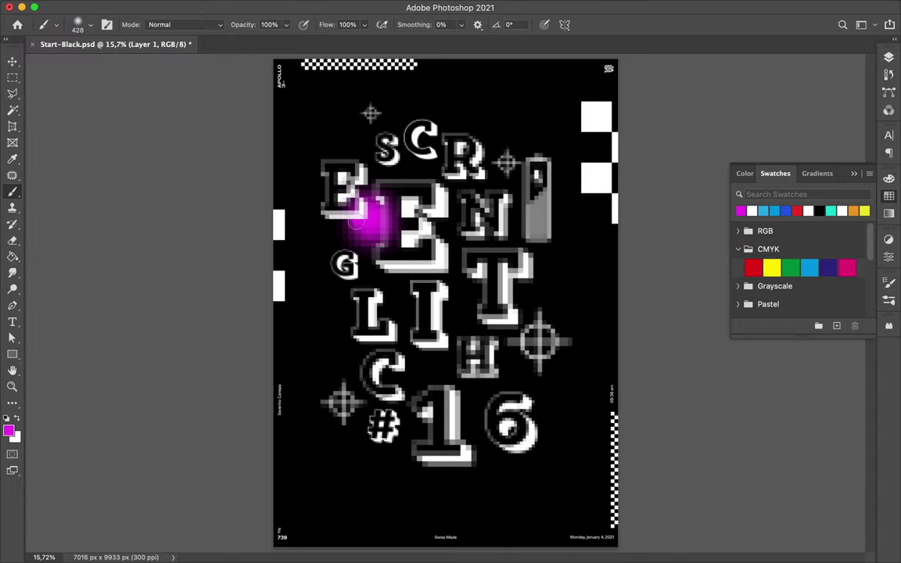
{"action": "key", "text": "v"}
{"action": "left_click_drag", "start_coordinate": [319, 191], "coordinate": [304, 196]}
{"action": "key", "text": "F7"}
On a new layer, blur and mosaic (cell size 145) a magenta stroke across the I; place it below layer I
{"action": "key", "text": "ctrl+shift+alt+n"}
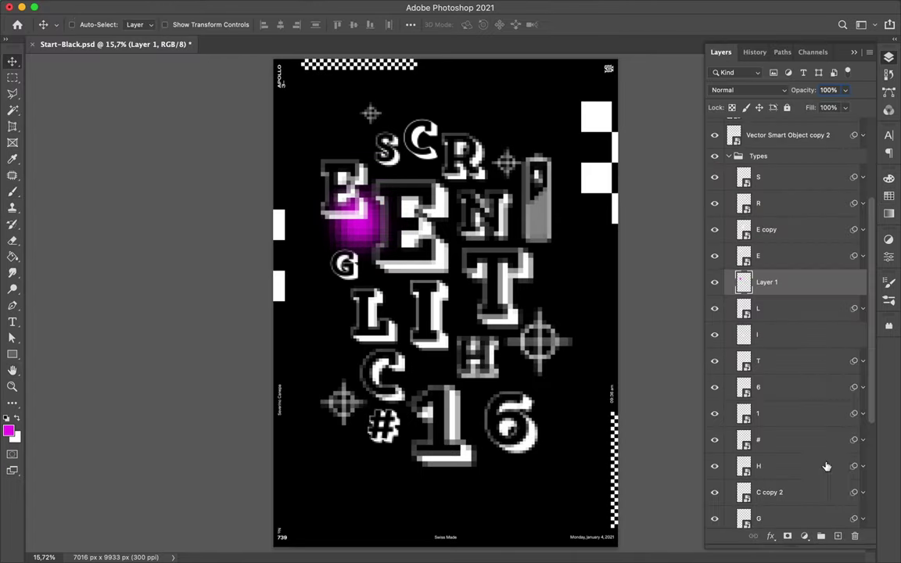
{"action": "key", "text": "b"}
{"action": "left_click_drag", "start_coordinate": [431, 330], "coordinate": [468, 330]}
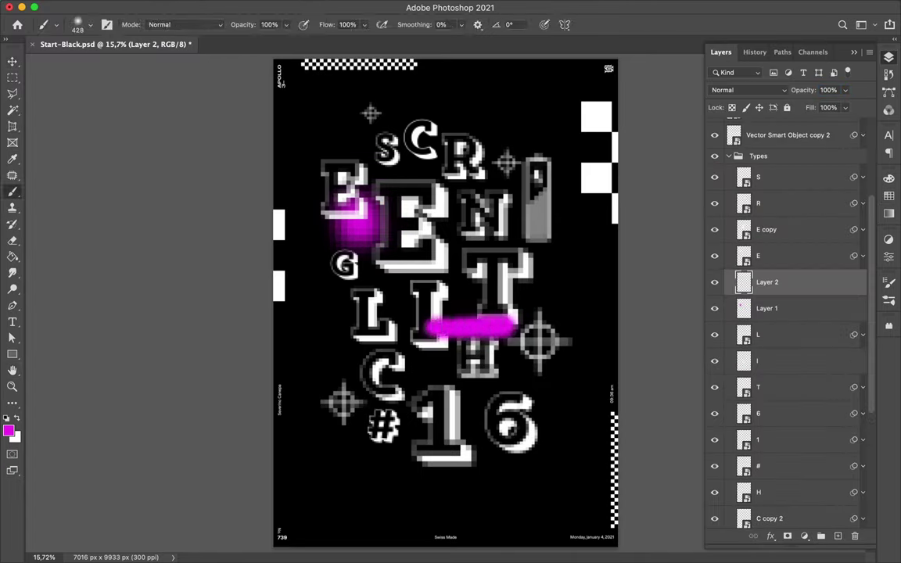
{"action": "key", "text": "v"}
{"action": "left_click", "coordinate": [374, 8]}
{"action": "left_click", "coordinate": [563, 229]}
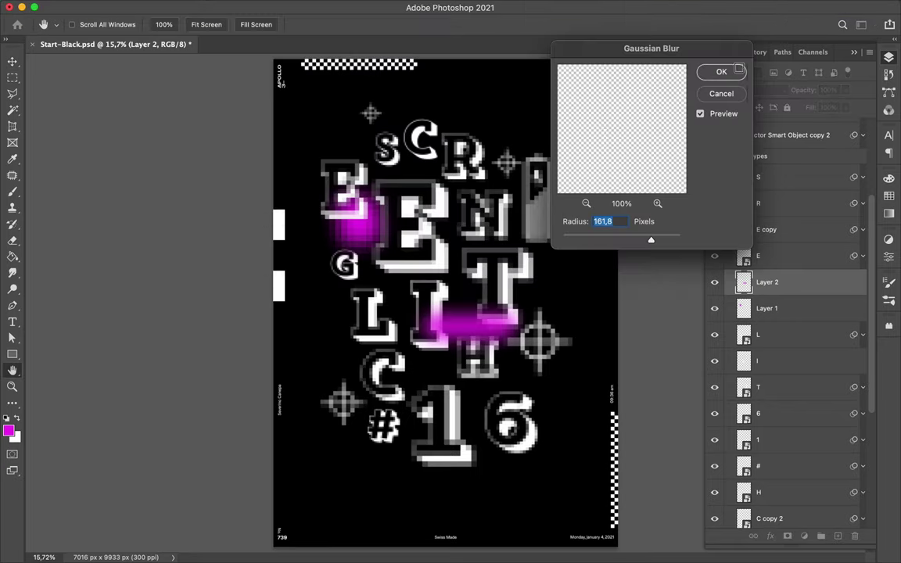
{"action": "left_click", "coordinate": [721, 71]}
{"action": "left_click", "coordinate": [298, 7]}
{"action": "left_click", "coordinate": [331, 215]}
{"action": "left_click", "coordinate": [477, 277]}
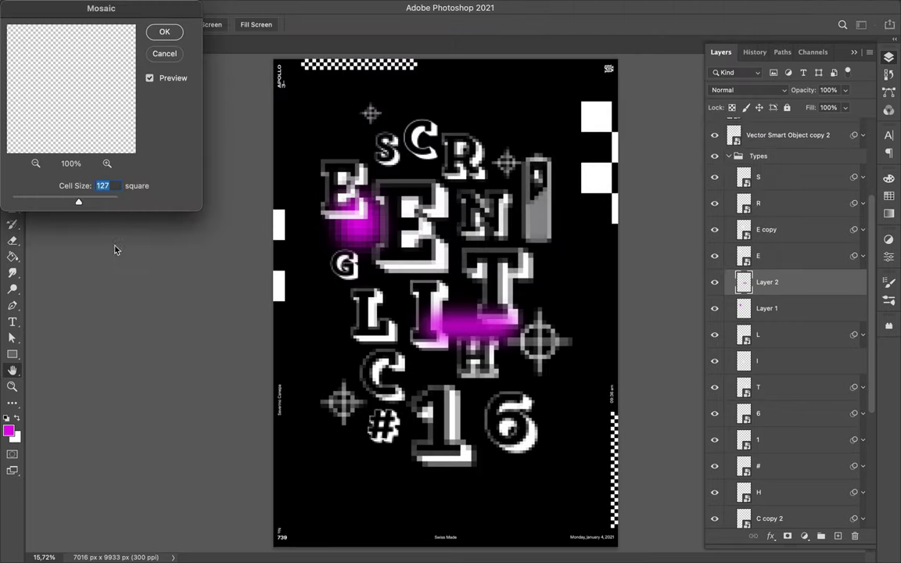
{"action": "left_click_drag", "start_coordinate": [78, 202], "coordinate": [88, 204]}
{"action": "key", "text": "Return"}
{"action": "left_click_drag", "start_coordinate": [799, 290], "coordinate": [771, 364]}
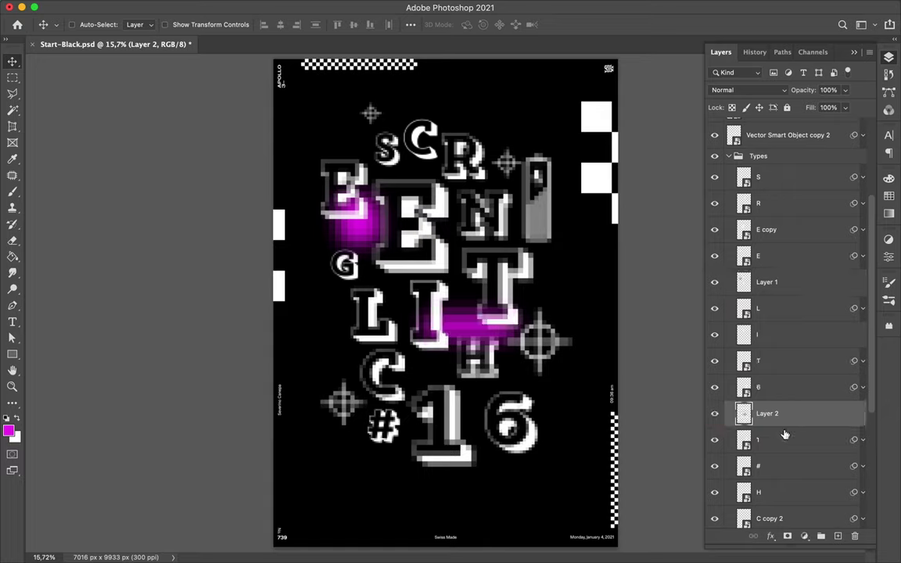
{"action": "left_click_drag", "start_coordinate": [476, 323], "coordinate": [490, 329]}
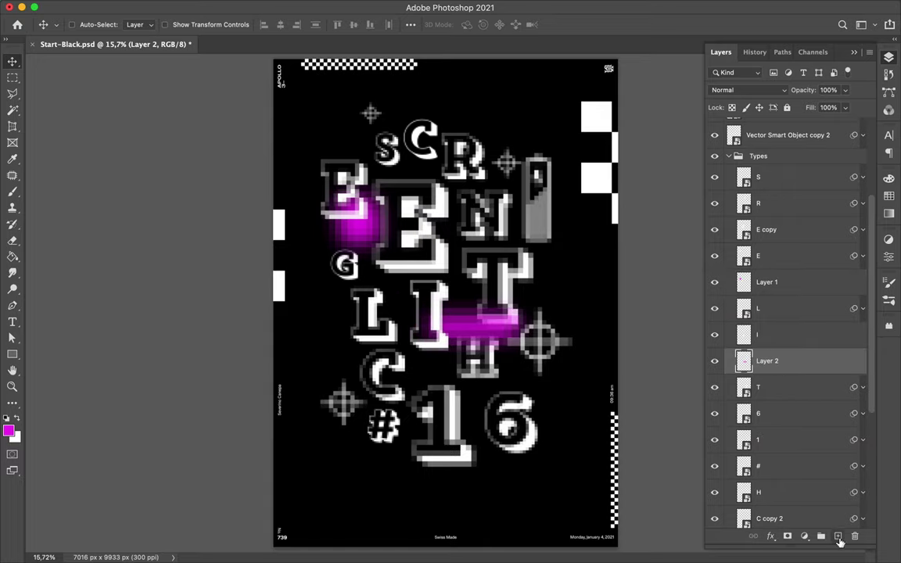
Paint blue beside the E and between L and #, then blur and mosaic it
{"action": "left_click", "coordinate": [838, 537]}
{"action": "key", "text": "b"}
{"action": "left_click", "coordinate": [890, 197]}
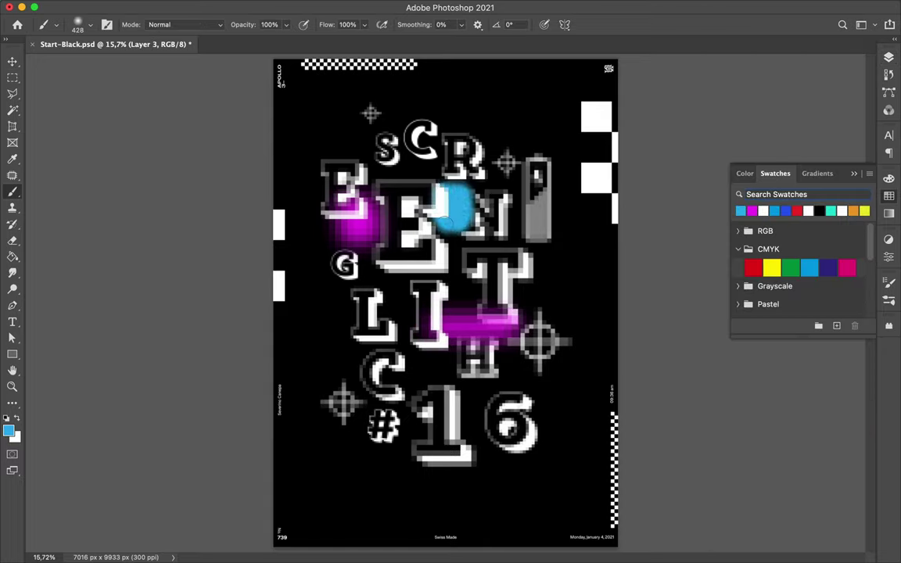
{"action": "left_click_drag", "start_coordinate": [444, 222], "coordinate": [463, 225]}
{"action": "left_click_drag", "start_coordinate": [356, 345], "coordinate": [360, 410]}
{"action": "left_click", "coordinate": [292, 8]}
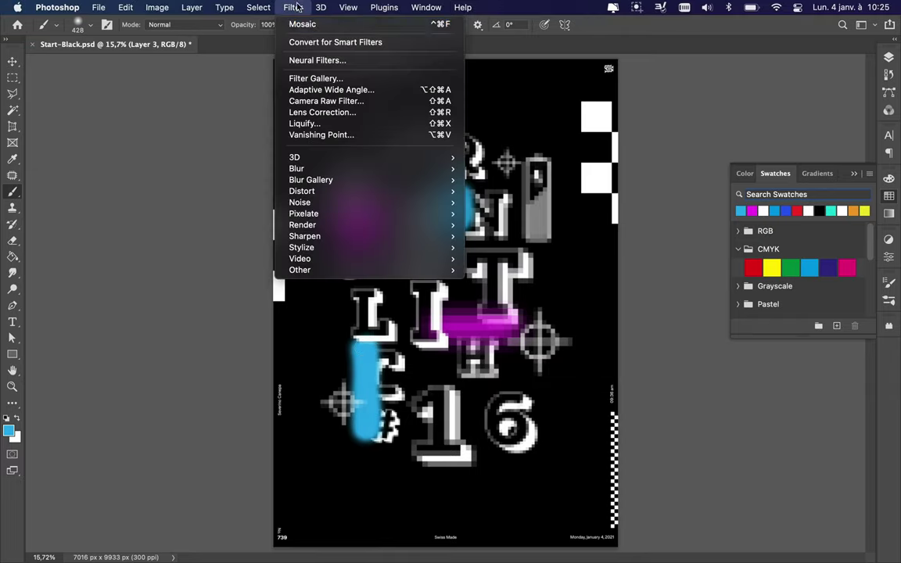
{"action": "left_click", "coordinate": [504, 214]}
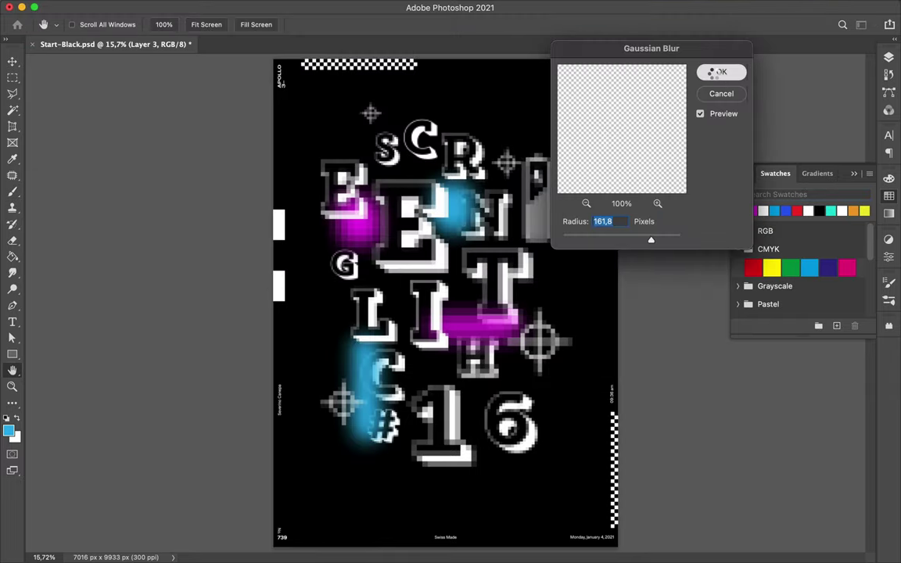
{"action": "left_click", "coordinate": [720, 72]}
{"action": "left_click", "coordinate": [293, 7]}
{"action": "left_click", "coordinate": [514, 211]}
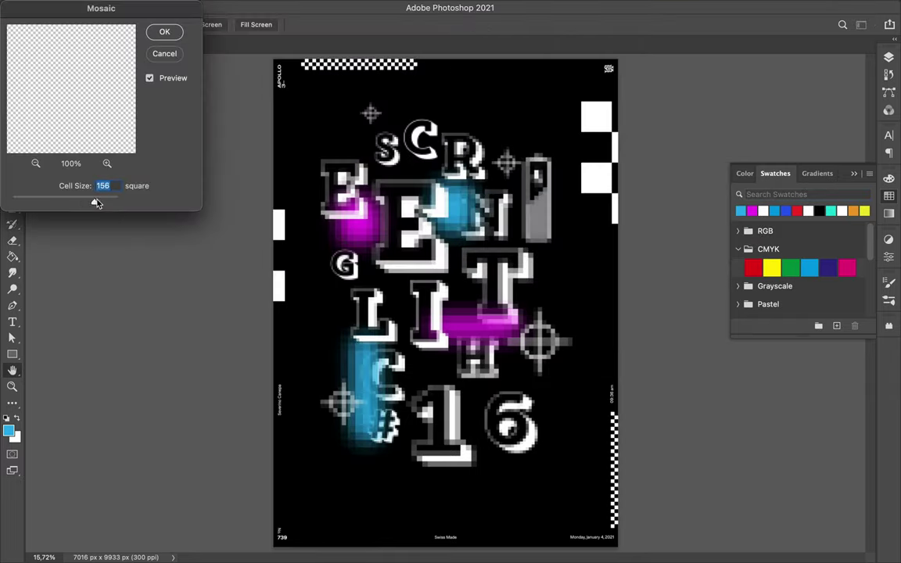
{"action": "key", "text": "Return"}
{"action": "key", "text": "v"}
Add a blurred, mosaic orange blob beside the T and move it up slightly
{"action": "left_click", "coordinate": [745, 173]}
{"action": "left_click", "coordinate": [861, 301]}
{"action": "left_click", "coordinate": [889, 56]}
{"action": "key", "text": "ctrl+shift+alt+n"}
{"action": "key", "text": "b"}
{"action": "left_click_drag", "start_coordinate": [518, 239], "coordinate": [539, 254]}
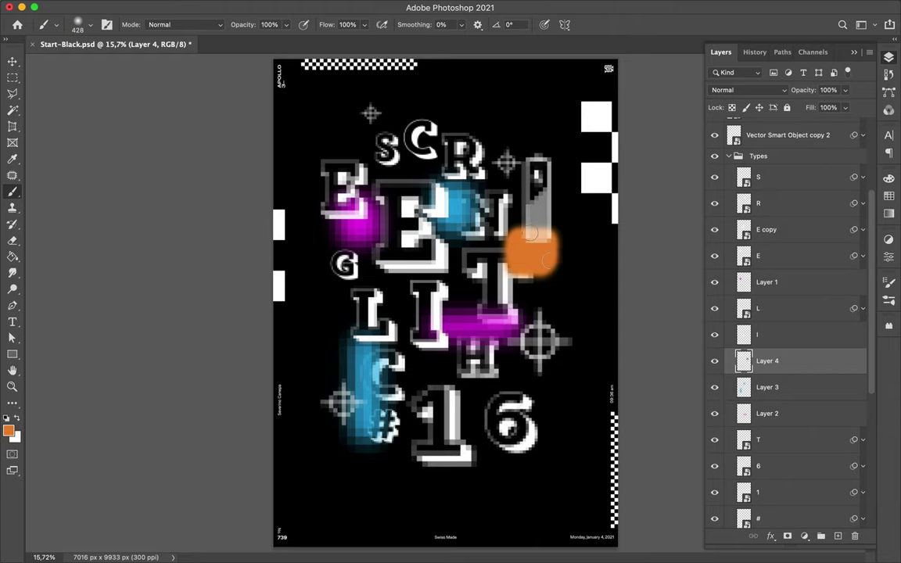
{"action": "left_click", "coordinate": [294, 6]}
{"action": "left_click", "coordinate": [542, 209]}
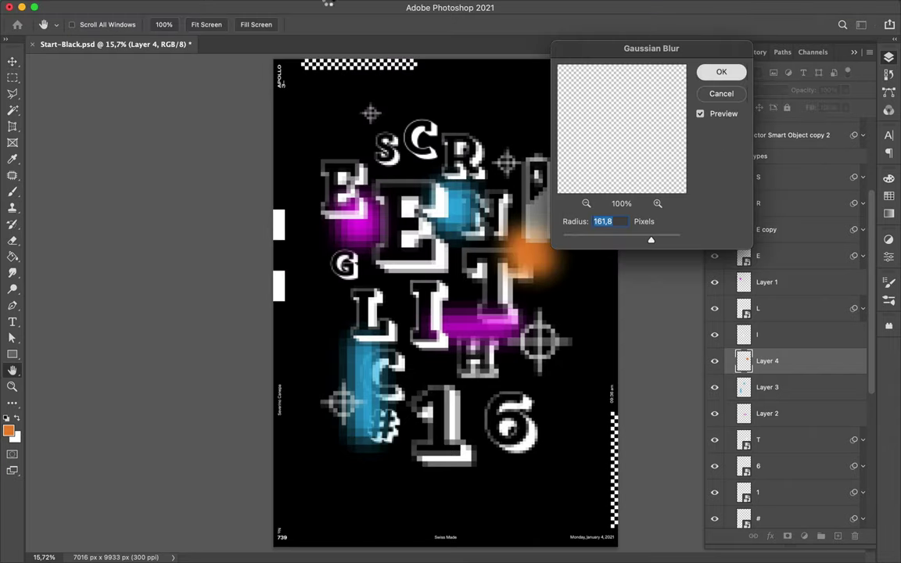
{"action": "key", "text": "Return"}
{"action": "left_click", "coordinate": [297, 6]}
{"action": "left_click", "coordinate": [491, 270]}
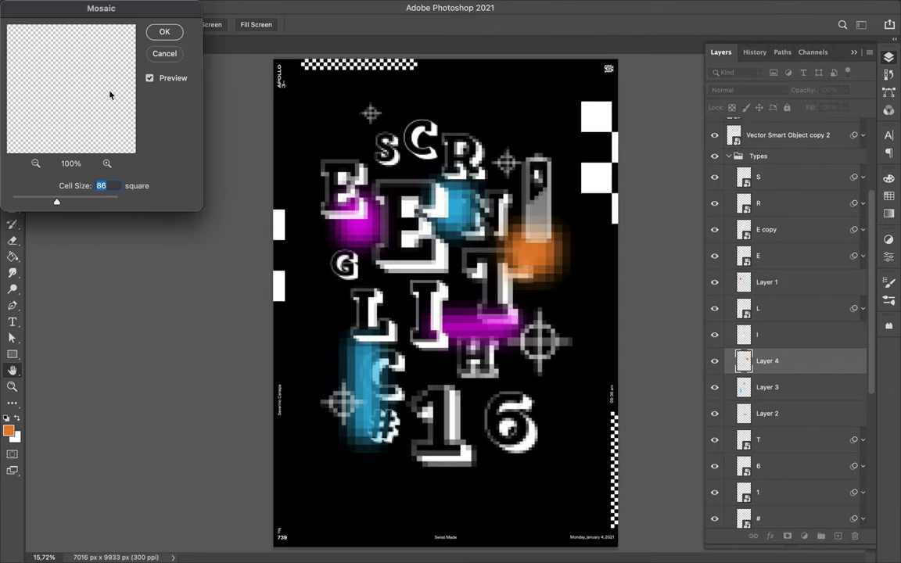
{"action": "key", "text": "Return"}
{"action": "key", "text": "v"}
{"action": "left_click_drag", "start_coordinate": [581, 232], "coordinate": [578, 208]}
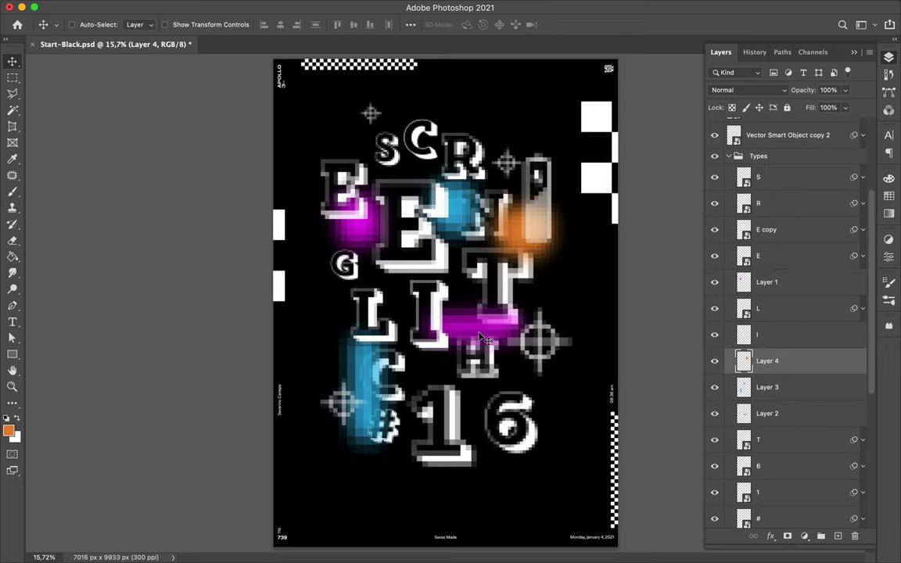
Add a blurred, mosaic orange blob over the L and I; move Layer 3 beneath C copy 2
{"action": "key", "text": "b"}
{"action": "left_click_drag", "start_coordinate": [383, 294], "coordinate": [403, 297]}
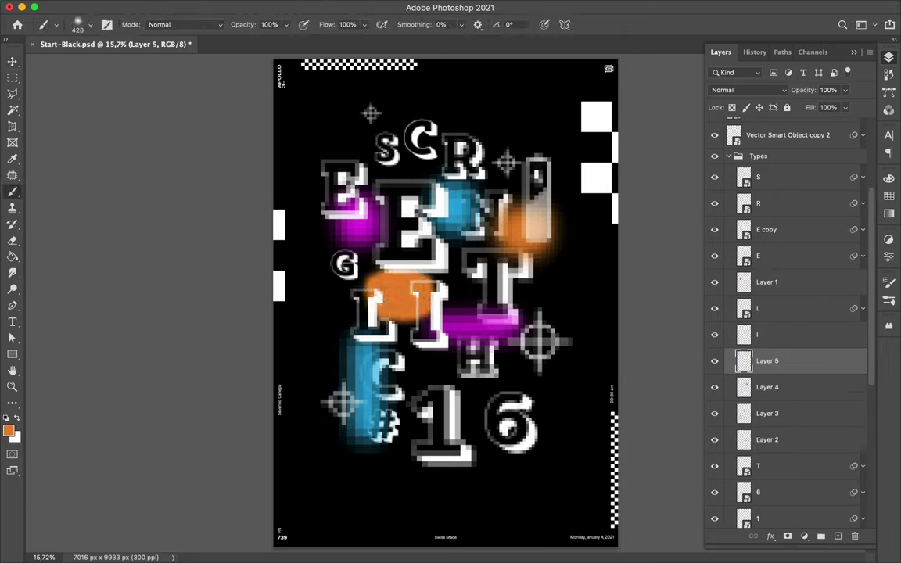
{"action": "key", "text": "v"}
{"action": "left_click", "coordinate": [297, 6]}
{"action": "left_click", "coordinate": [516, 225]}
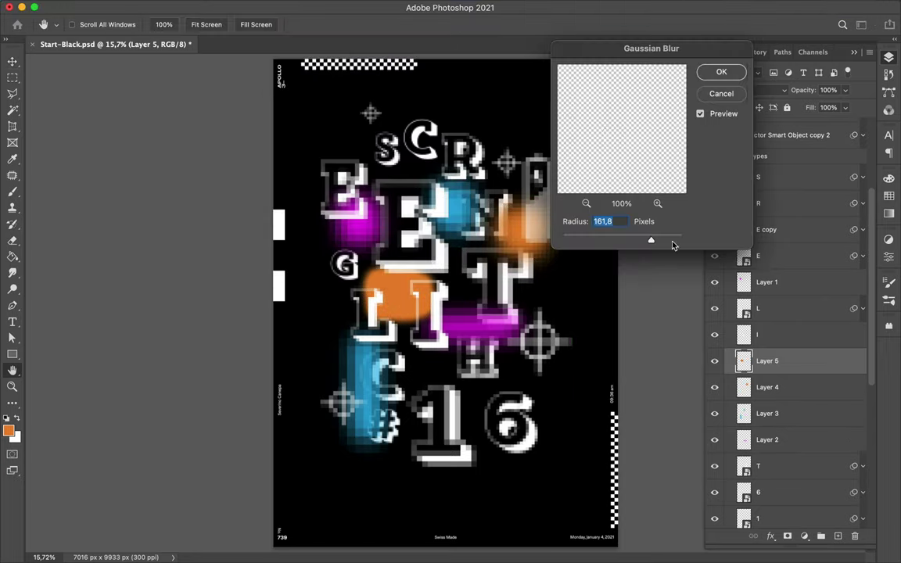
{"action": "key", "text": "Return"}
{"action": "left_click", "coordinate": [294, 8]}
{"action": "mouse_move", "coordinate": [303, 214]}
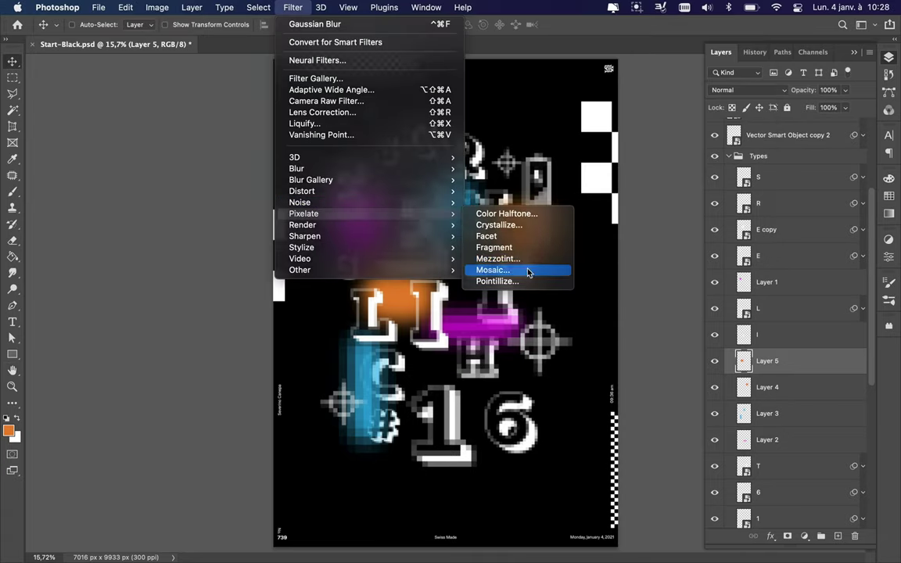
{"action": "left_click", "coordinate": [528, 271]}
{"action": "key", "text": "Return"}
{"action": "left_click_drag", "start_coordinate": [768, 413], "coordinate": [782, 500]}
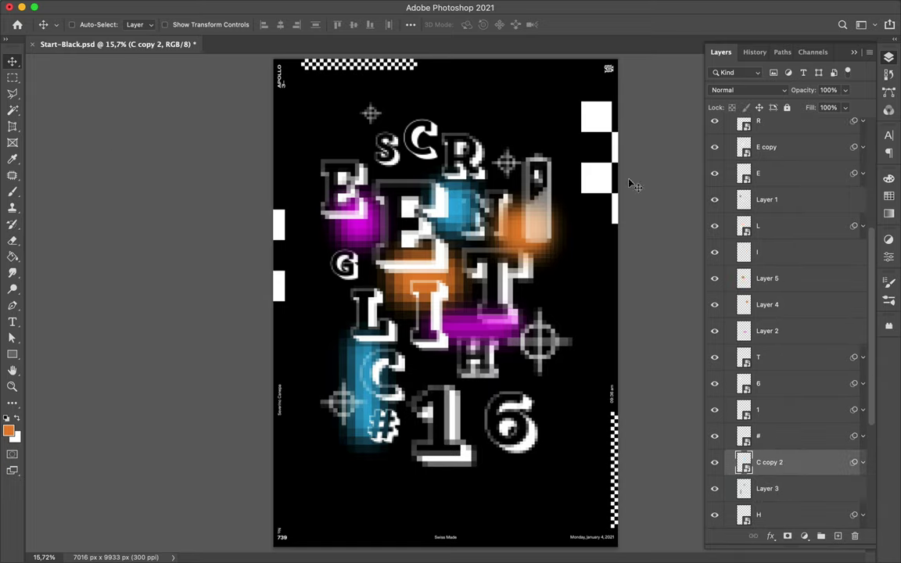
On a new layer, blur and mosaic pink paint between the 1 and 6 and behind sCR
{"action": "key", "text": "ctrl+shift+alt+n"}
{"action": "left_click", "coordinate": [888, 196]}
{"action": "left_click", "coordinate": [745, 173]}
{"action": "left_click", "coordinate": [864, 205]}
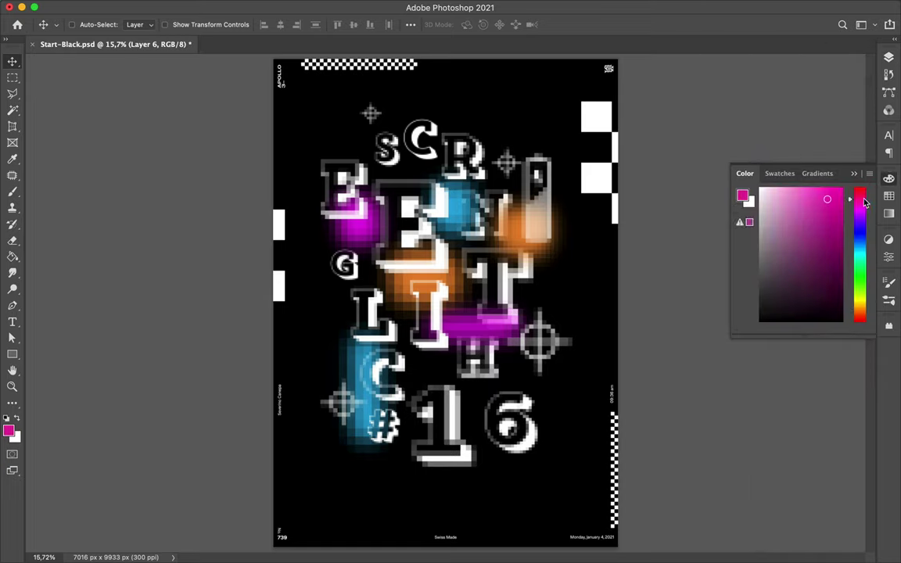
{"action": "key", "text": "b"}
{"action": "left_click_drag", "start_coordinate": [457, 392], "coordinate": [486, 427]}
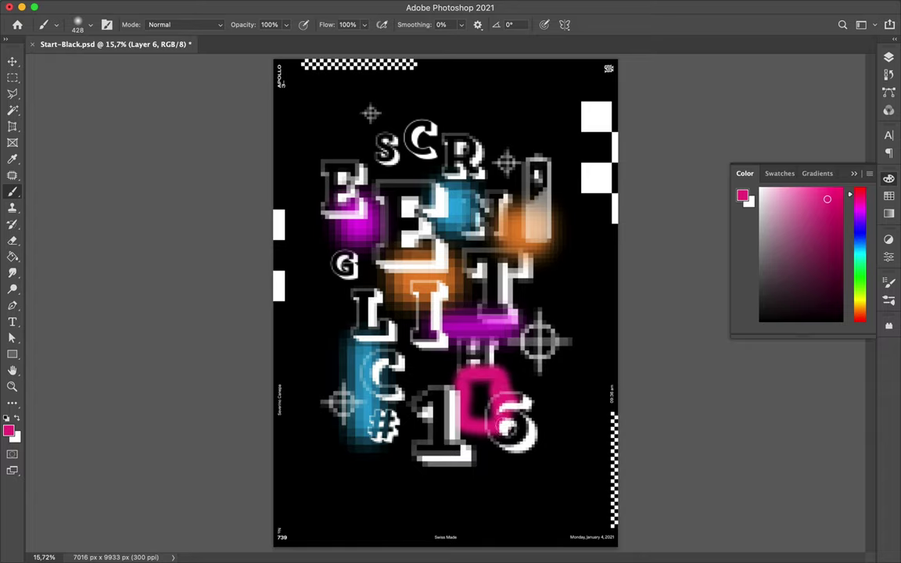
{"action": "left_click_drag", "start_coordinate": [446, 388], "coordinate": [481, 391]}
{"action": "left_click_drag", "start_coordinate": [348, 145], "coordinate": [415, 140]}
{"action": "left_click", "coordinate": [293, 7]}
{"action": "left_click", "coordinate": [470, 209]}
{"action": "key", "text": "Return"}
{"action": "left_click", "coordinate": [292, 8]}
{"action": "left_click", "coordinate": [503, 266]}
{"action": "key", "text": "Return"}
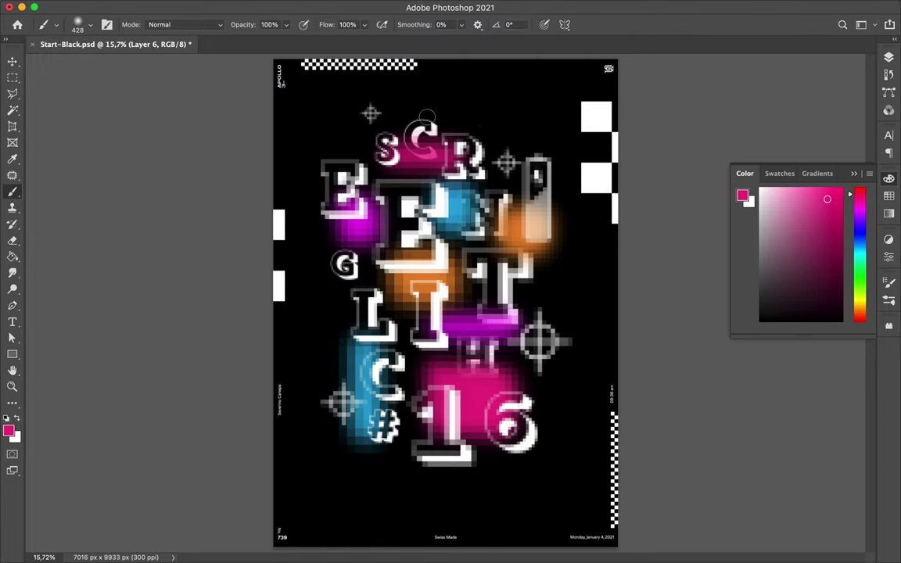
{"action": "scroll", "coordinate": [376, 175], "scroll_direction": "up", "scroll_amount": 3}
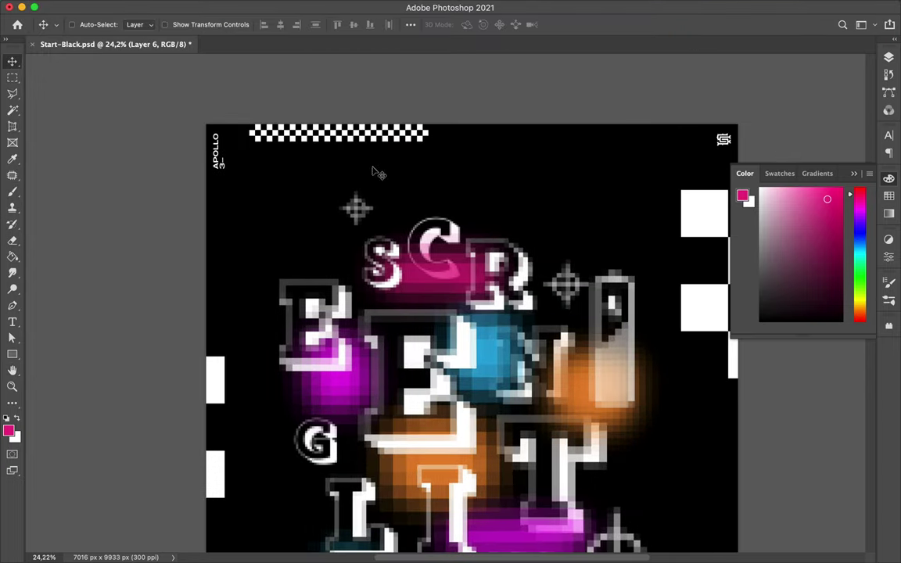
Add 'Daily' in white Input Serif Light near the top, enlarged about double
{"action": "key", "text": "t"}
{"action": "left_click", "coordinate": [510, 195]}
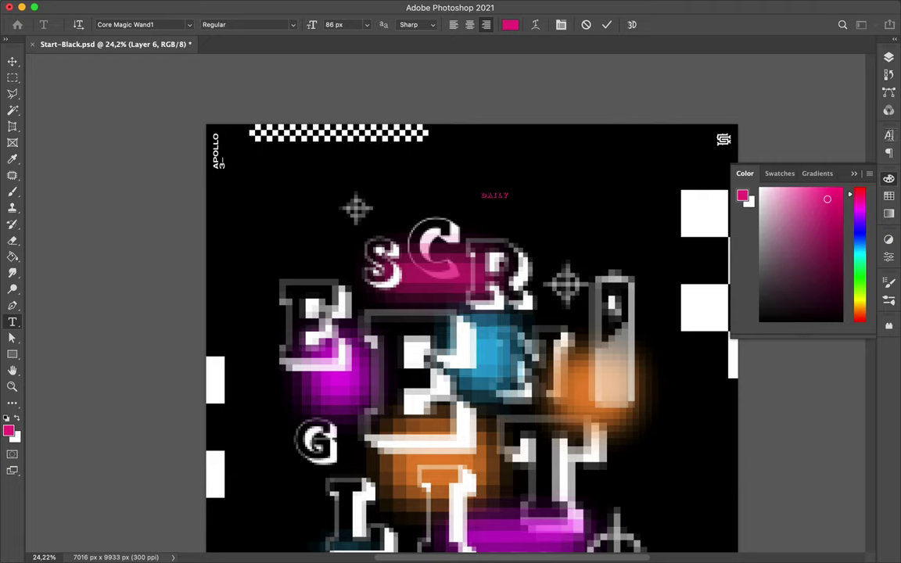
{"action": "left_click", "coordinate": [889, 135]}
{"action": "left_click", "coordinate": [771, 154]}
{"action": "type", "text": "Input Serif"}
{"action": "key", "text": "Down"}
{"action": "key", "text": "Down"}
{"action": "key", "text": "Down"}
{"action": "key", "text": "Return"}
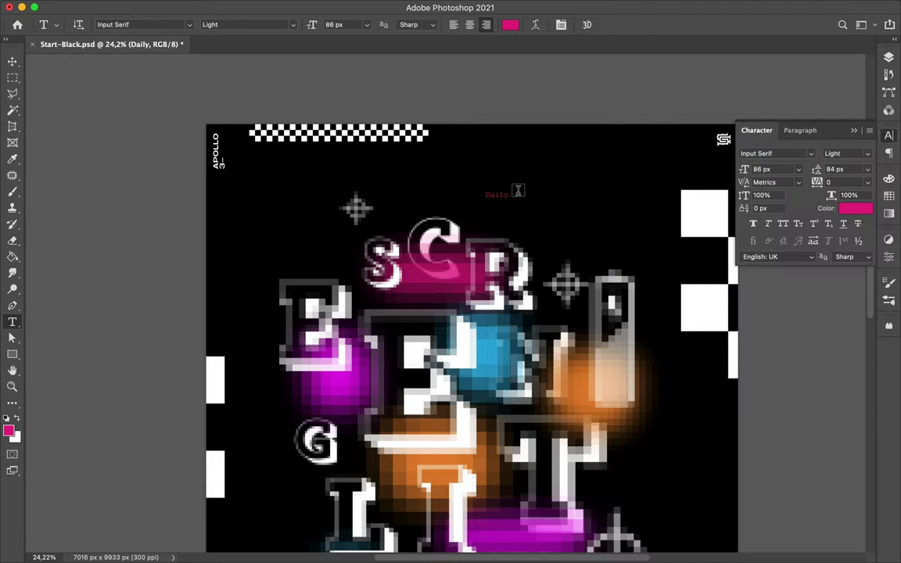
{"action": "key", "text": "ctrl+Return"}
{"action": "left_click", "coordinate": [856, 209]}
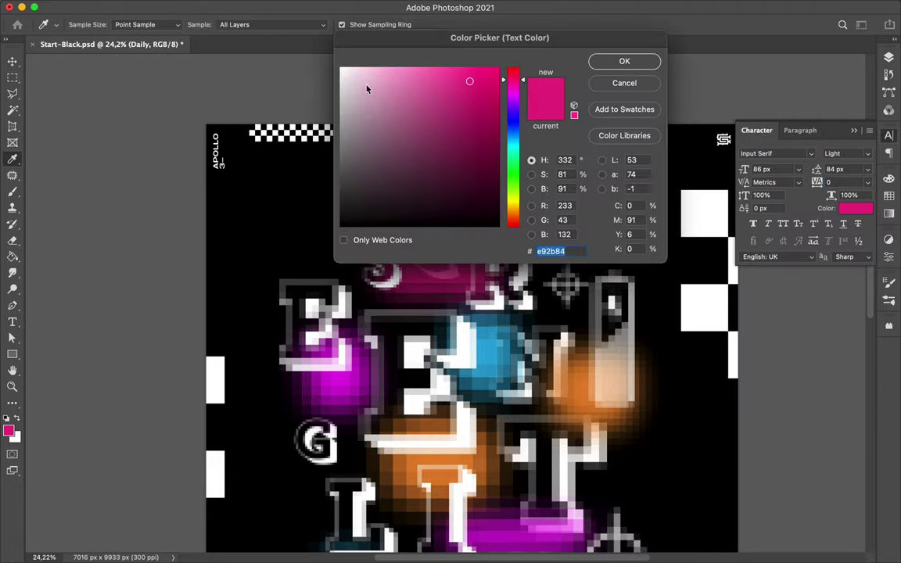
{"action": "left_click_drag", "start_coordinate": [367, 89], "coordinate": [340, 69]}
{"action": "key", "text": "Return"}
{"action": "mouse_move", "coordinate": [499, 241]}
{"action": "left_mouse_down"}
{"action": "mouse_move", "coordinate": [354, 299]}
{"action": "mouse_move", "coordinate": [408, 312]}
{"action": "mouse_move", "coordinate": [513, 408]}
{"action": "left_mouse_up"}
Duplicate the word as 'Design' and apply a Mosaic to the rasterized Daily
{"action": "key", "text": "Return"}
{"action": "type", "text": "t"}
{"action": "type", "text": "ign"}
{"action": "key", "text": "ctrl+Return"}
{"action": "left_click", "coordinate": [293, 7]}
{"action": "left_click", "coordinate": [303, 26]}
{"action": "key", "text": "ctrl+z"}
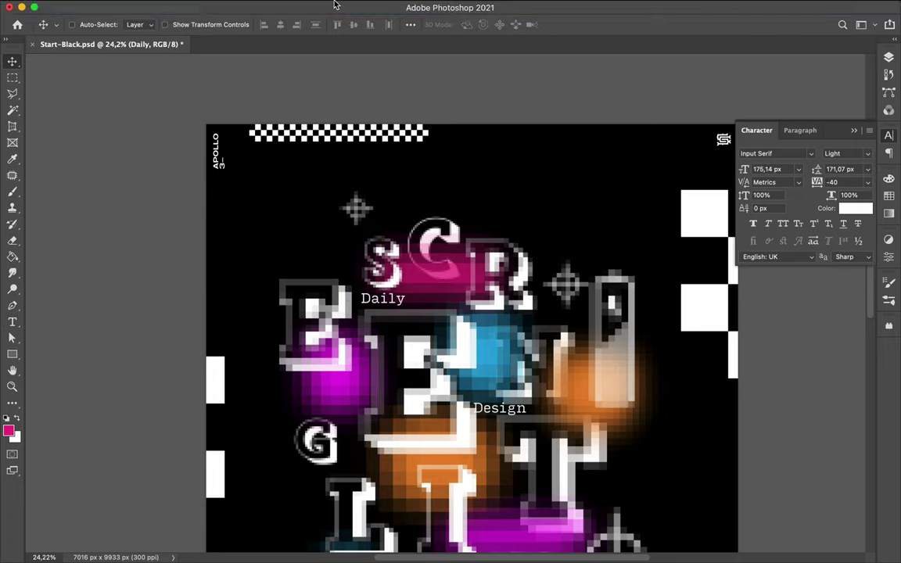
{"action": "left_click", "coordinate": [292, 7]}
{"action": "left_click", "coordinate": [513, 279]}
{"action": "left_click", "coordinate": [449, 215]}
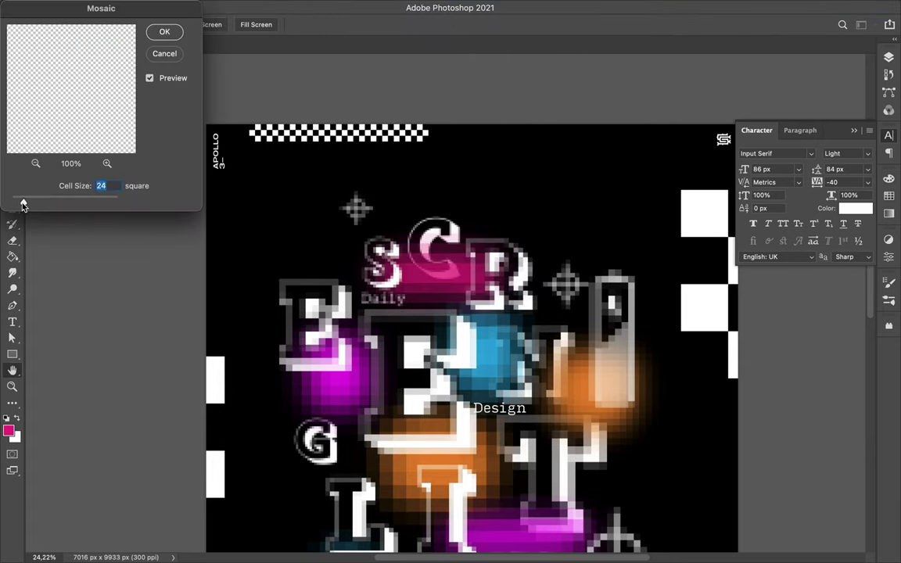
{"action": "key", "text": "Return"}
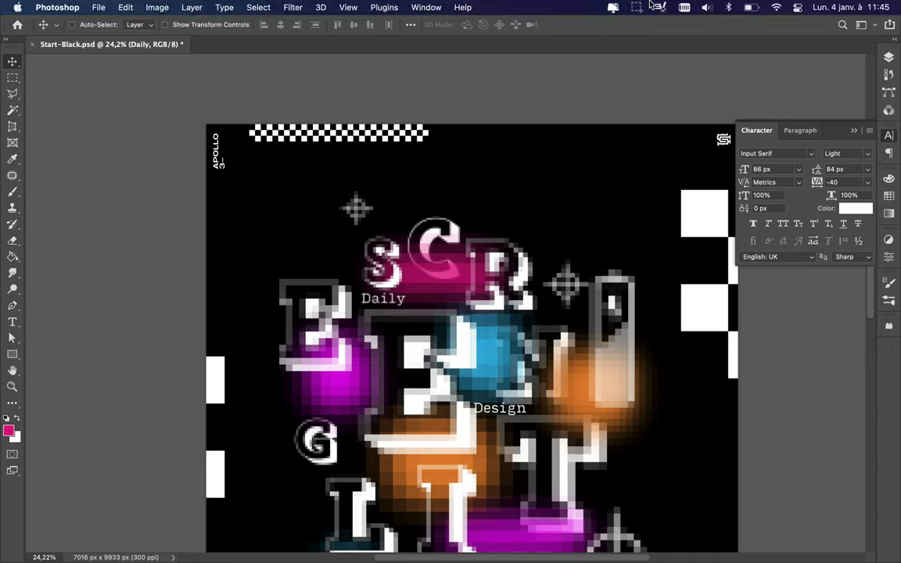
Add a 'Challenge' word and shift Challenge and Design slightly right
{"action": "scroll", "coordinate": [340, 167], "scroll_direction": "down", "scroll_amount": 4}
{"action": "scroll", "coordinate": [340, 167], "scroll_direction": "down", "scroll_amount": 6}
{"action": "type", "text": "Challenge"}
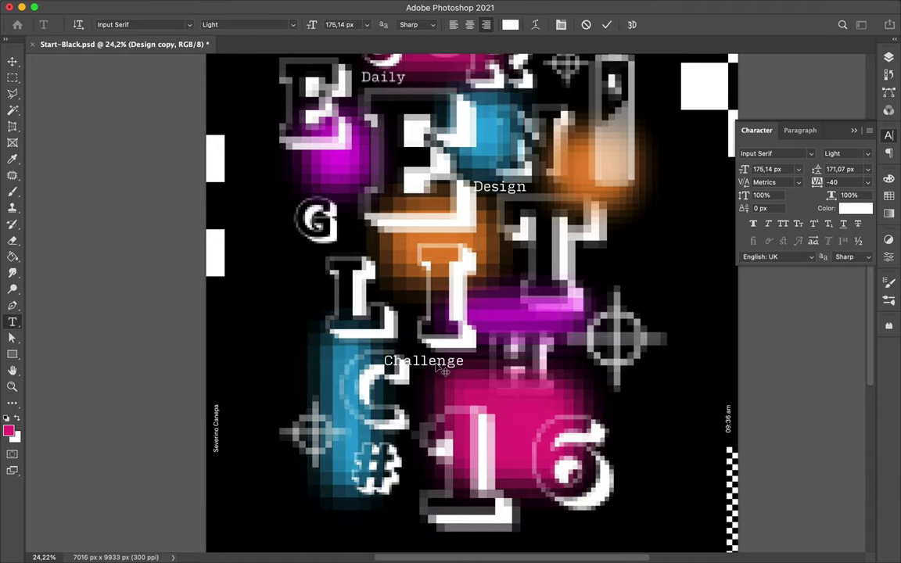
{"action": "left_click_drag", "start_coordinate": [433, 363], "coordinate": [453, 364]}
{"action": "left_click_drag", "start_coordinate": [510, 185], "coordinate": [517, 186]}
Mosaic-pixelate Design and Challenge, moving Challenge down about 40 px
{"action": "left_click", "coordinate": [296, 7]}
{"action": "mouse_move", "coordinate": [304, 214]}
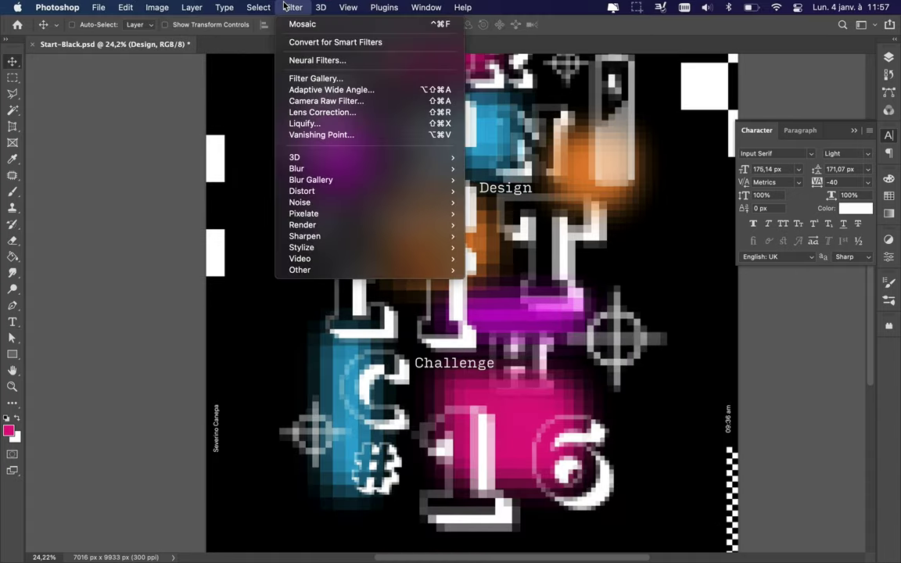
{"action": "left_click", "coordinate": [464, 210]}
{"action": "left_click", "coordinate": [463, 215]}
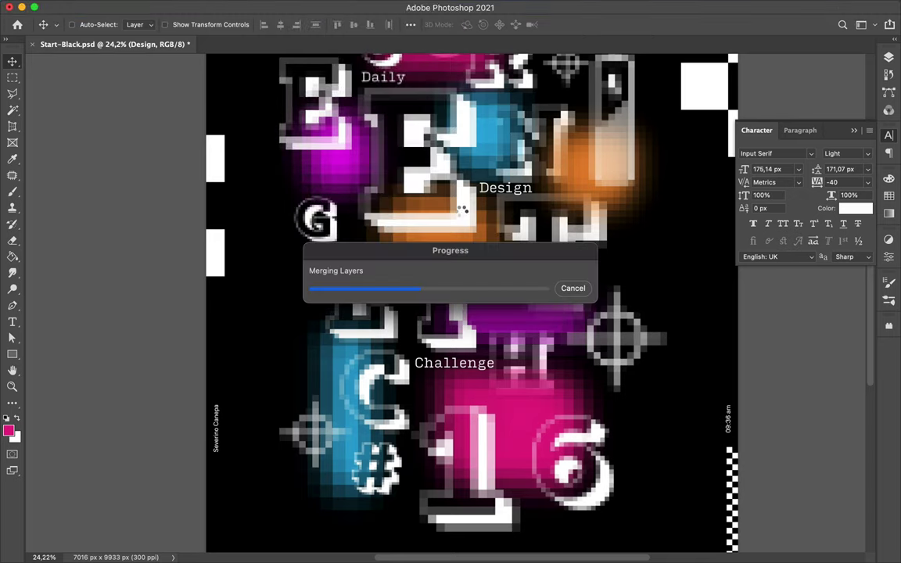
{"action": "left_click", "coordinate": [165, 32]}
{"action": "left_click_drag", "start_coordinate": [438, 362], "coordinate": [434, 393]}
{"action": "left_click", "coordinate": [296, 7]}
{"action": "mouse_move", "coordinate": [295, 157]}
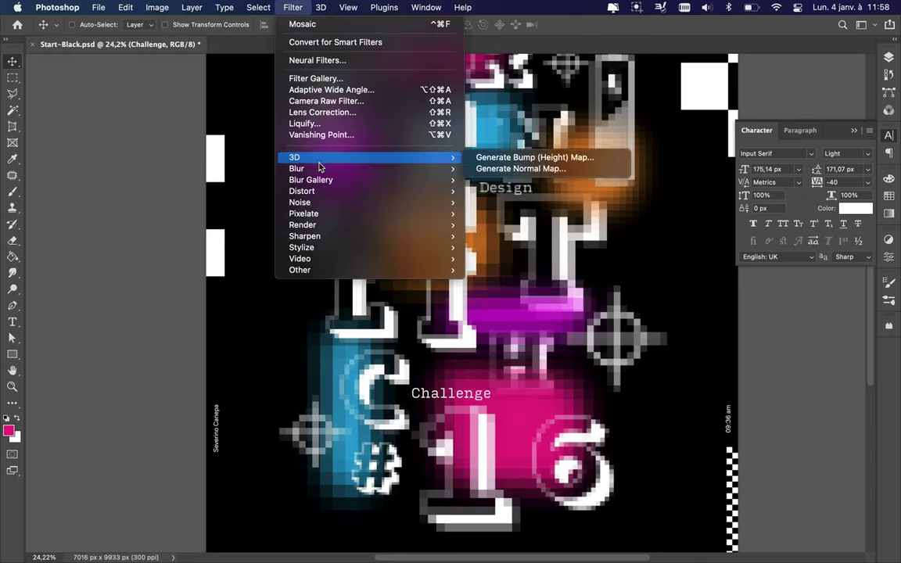
{"action": "left_click", "coordinate": [460, 263]}
{"action": "key", "text": "Return"}
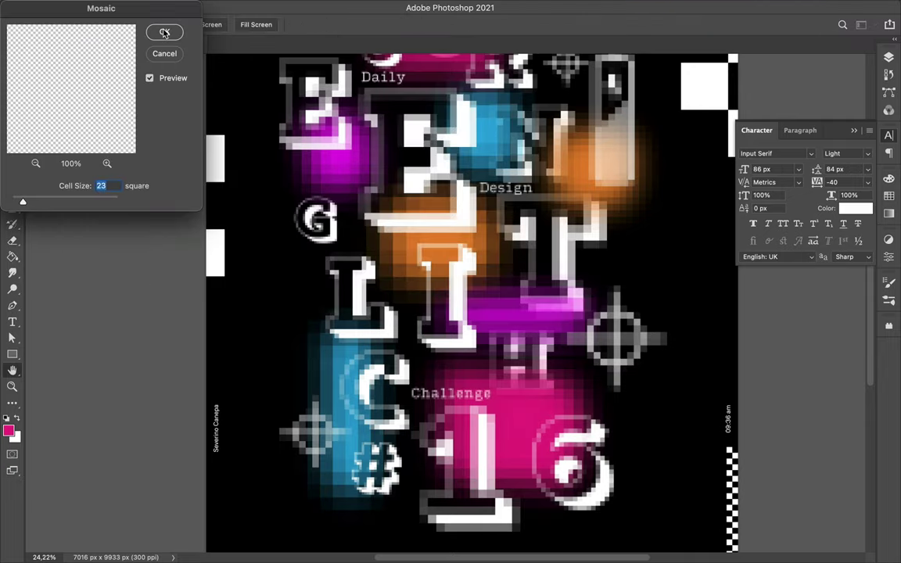
{"action": "left_click", "coordinate": [164, 32]}
{"action": "key", "text": "super+minus"}
{"action": "left_click", "coordinate": [292, 7]}
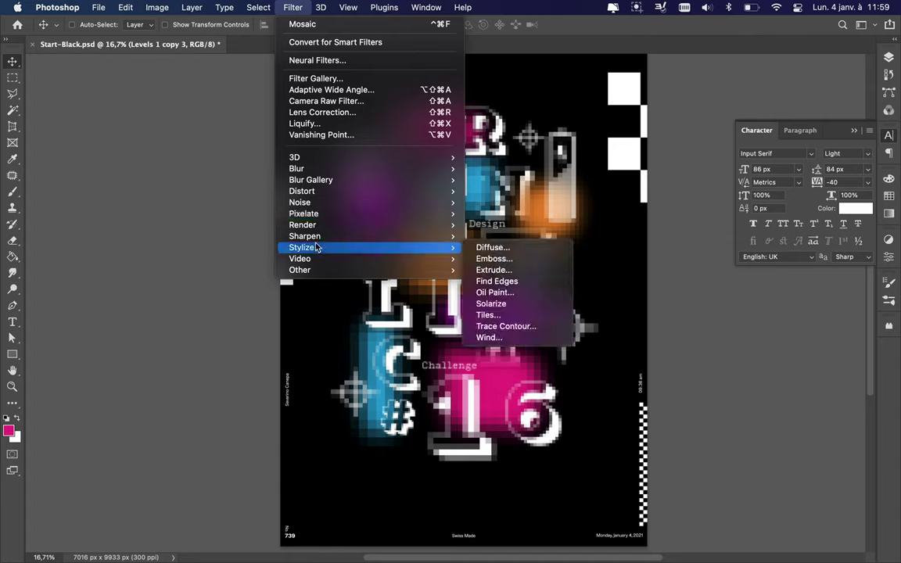
Pixelate the strip layer with a cell-size-92 Mosaic and reposition it
{"action": "left_click", "coordinate": [517, 267]}
{"action": "left_click_drag", "start_coordinate": [24, 202], "coordinate": [60, 203]}
{"action": "left_click", "coordinate": [161, 32]}
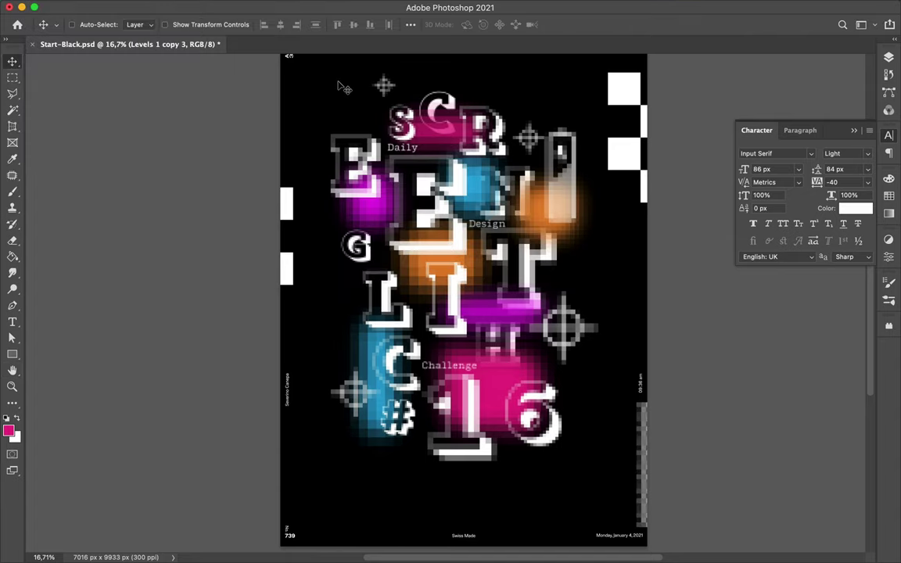
{"action": "key", "text": "super+z"}
{"action": "left_click", "coordinate": [310, 8]}
{"action": "left_click", "coordinate": [516, 268]}
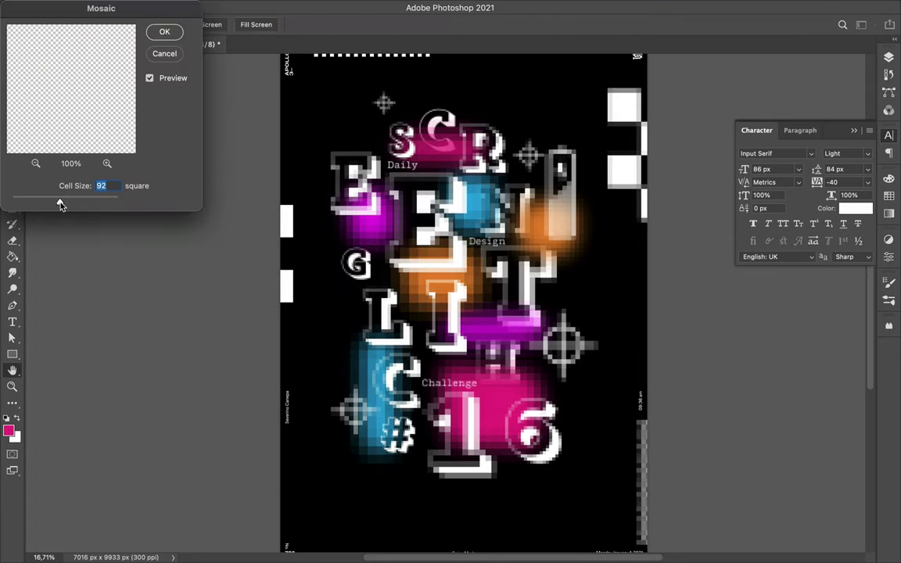
{"action": "left_click", "coordinate": [162, 33]}
{"action": "left_click_drag", "start_coordinate": [359, 360], "coordinate": [362, 344]}
Add a strip copy rotated horizontal and another copy moved to the left
{"action": "key", "text": "super+t"}
{"action": "mouse_move", "coordinate": [469, 313]}
{"action": "left_mouse_down"}
{"action": "mouse_move", "coordinate": [562, 304]}
{"action": "mouse_move", "coordinate": [562, 252]}
{"action": "left_mouse_up"}
{"action": "key", "text": "Return"}
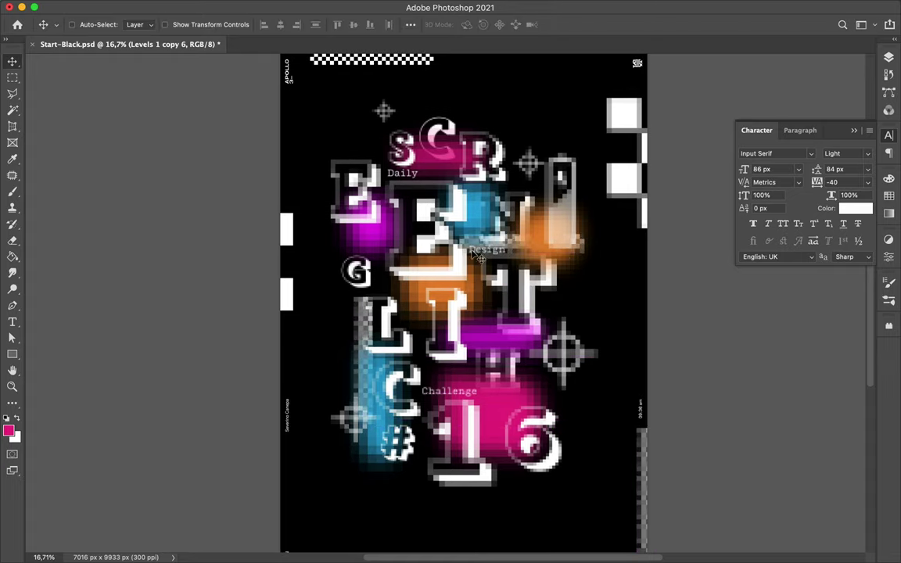
{"action": "key", "text": "super+j"}
{"action": "key", "text": "super+t"}
{"action": "left_click_drag", "start_coordinate": [472, 403], "coordinate": [438, 367]}
{"action": "key", "text": "Return"}
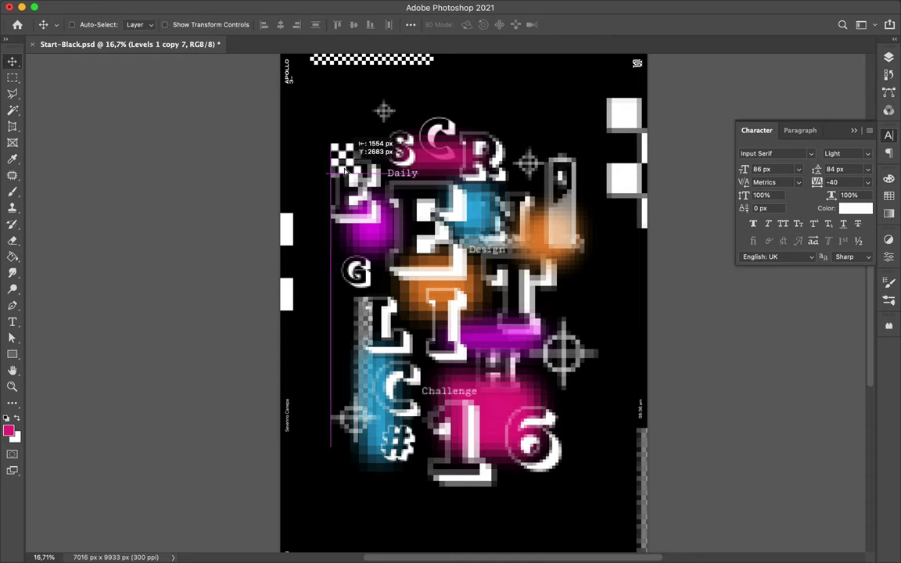
Mosaic a piece at cell size 96, add a copy rotated about 105°, and draw a rectangle below the #
{"action": "left_click_drag", "start_coordinate": [342, 151], "coordinate": [328, 235]}
{"action": "left_click", "coordinate": [293, 7]}
{"action": "left_click", "coordinate": [302, 24]}
{"action": "left_click", "coordinate": [164, 31]}
{"action": "key", "text": "super+j"}
{"action": "key", "text": "super+t"}
{"action": "mouse_move", "coordinate": [391, 298]}
{"action": "left_mouse_down"}
{"action": "mouse_move", "coordinate": [421, 345]}
{"action": "mouse_move", "coordinate": [487, 329]}
{"action": "left_mouse_up"}
{"action": "key", "text": "Return"}
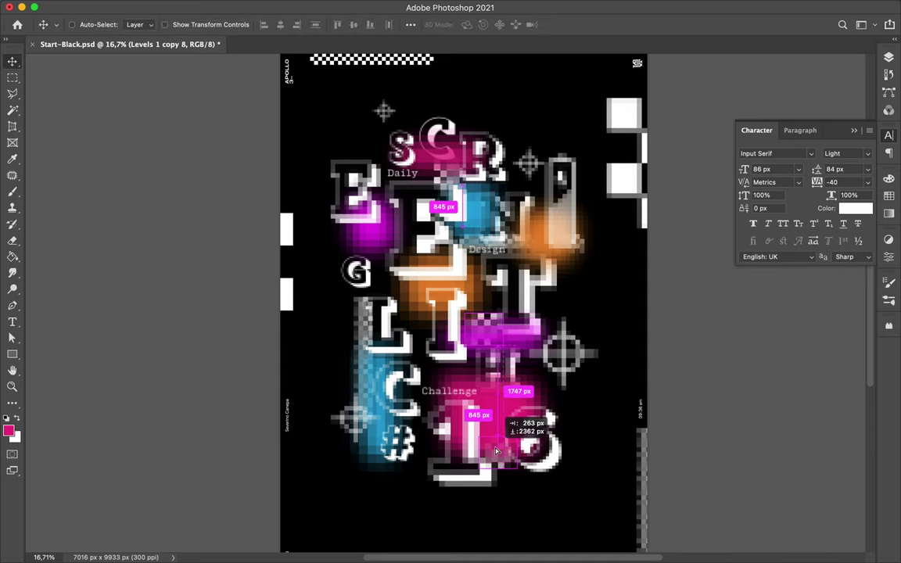
{"action": "key", "text": "u"}
{"action": "left_click_drag", "start_coordinate": [355, 467], "coordinate": [406, 492]}
Give the rectangle a black fill and a 6 px white outline
{"action": "left_click", "coordinate": [139, 24]}
{"action": "left_click", "coordinate": [108, 48]}
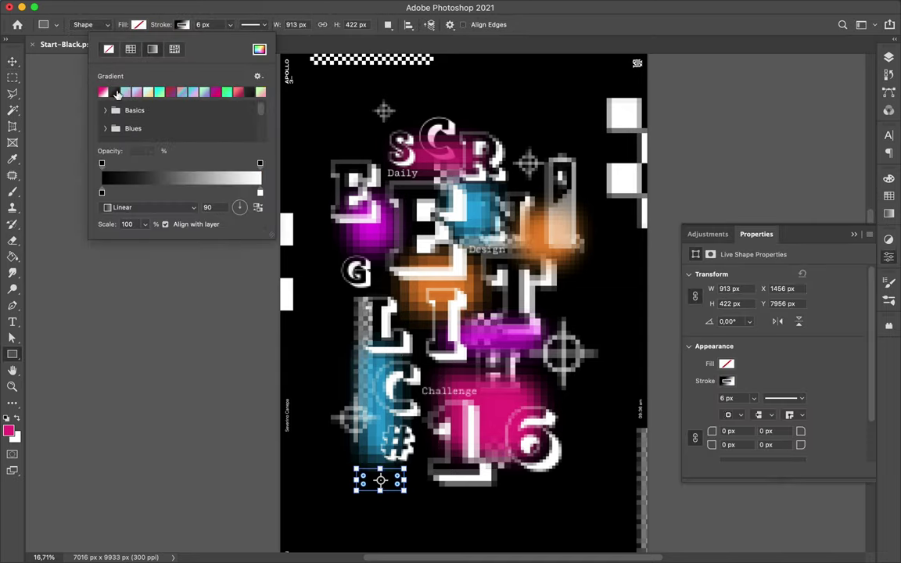
{"action": "left_click", "coordinate": [131, 49]}
{"action": "key", "text": "a"}
{"action": "left_click", "coordinate": [255, 24]}
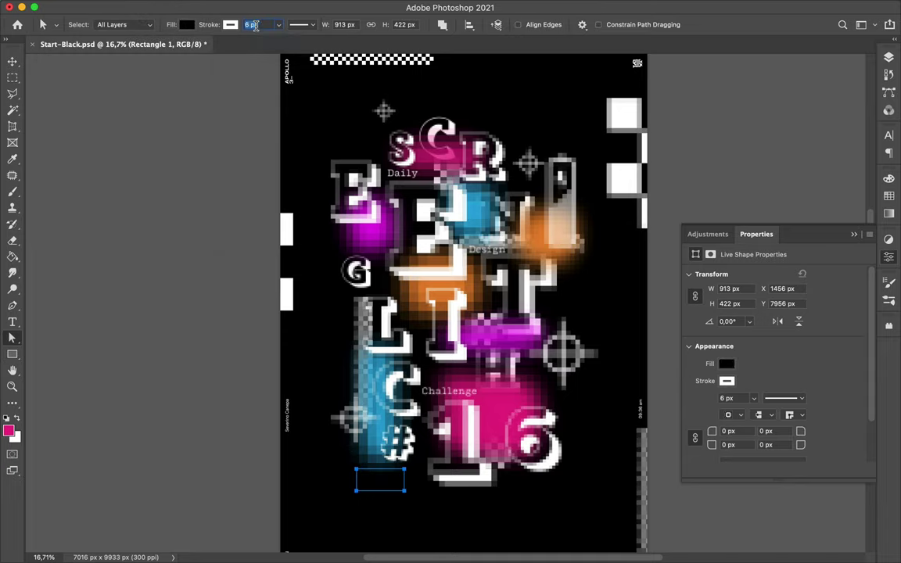
{"action": "type", "text": "36"}
Move the rectangle upward and pixelate it with Mosaic at cell size 80 as a smart object
{"action": "key", "text": "v"}
{"action": "left_click", "coordinate": [352, 442]}
{"action": "key", "text": "Return"}
{"action": "mouse_move", "coordinate": [381, 480]}
{"action": "left_mouse_down"}
{"action": "mouse_move", "coordinate": [342, 300]}
{"action": "mouse_move", "coordinate": [550, 305]}
{"action": "left_mouse_up"}
{"action": "left_click", "coordinate": [302, 6]}
{"action": "left_click", "coordinate": [306, 25]}
{"action": "left_click", "coordinate": [260, 7]}
{"action": "left_click", "coordinate": [306, 25]}
{"action": "key", "text": "Return"}
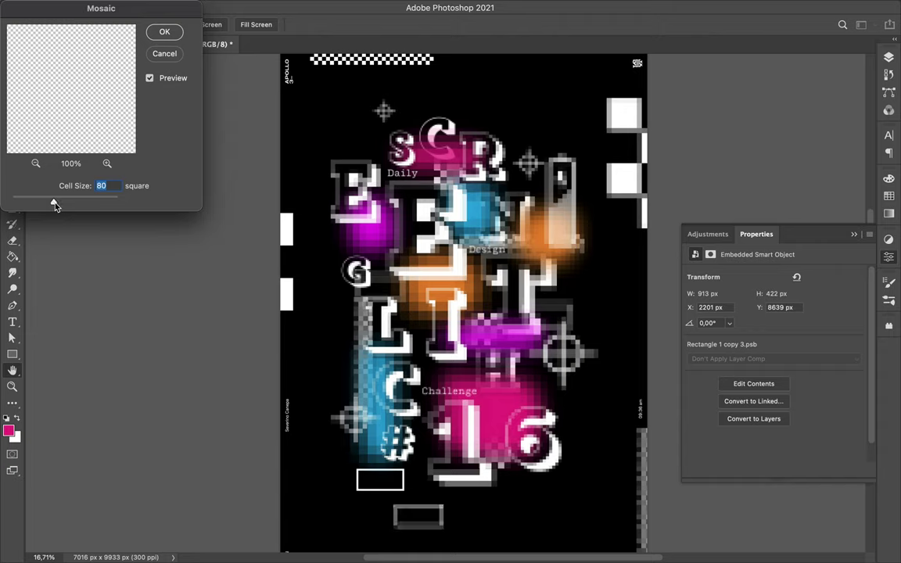
{"action": "key", "text": "Return"}
Bring Rectangle 1 copy 3 to the top and rotate a copy upright near the top
{"action": "left_click_drag", "start_coordinate": [419, 517], "coordinate": [473, 485]}
{"action": "key", "text": "F7"}
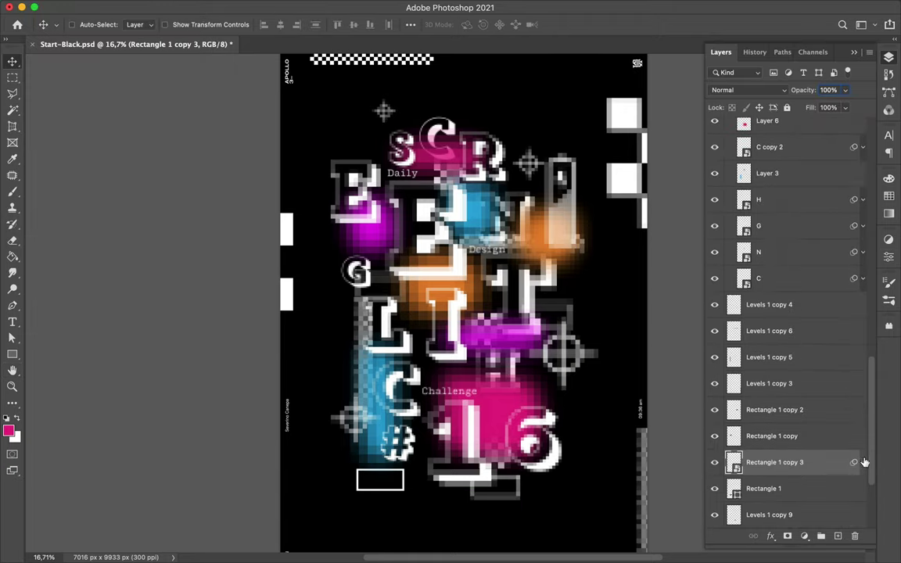
{"action": "key", "text": "ctrl+shift+bracketright"}
{"action": "mouse_move", "coordinate": [504, 446]}
{"action": "left_mouse_down"}
{"action": "mouse_move", "coordinate": [405, 235]}
{"action": "mouse_move", "coordinate": [485, 141]}
{"action": "left_mouse_up"}
{"action": "key", "text": "ctrl+alt+t"}
{"action": "left_click_drag", "start_coordinate": [529, 75], "coordinate": [499, 82]}
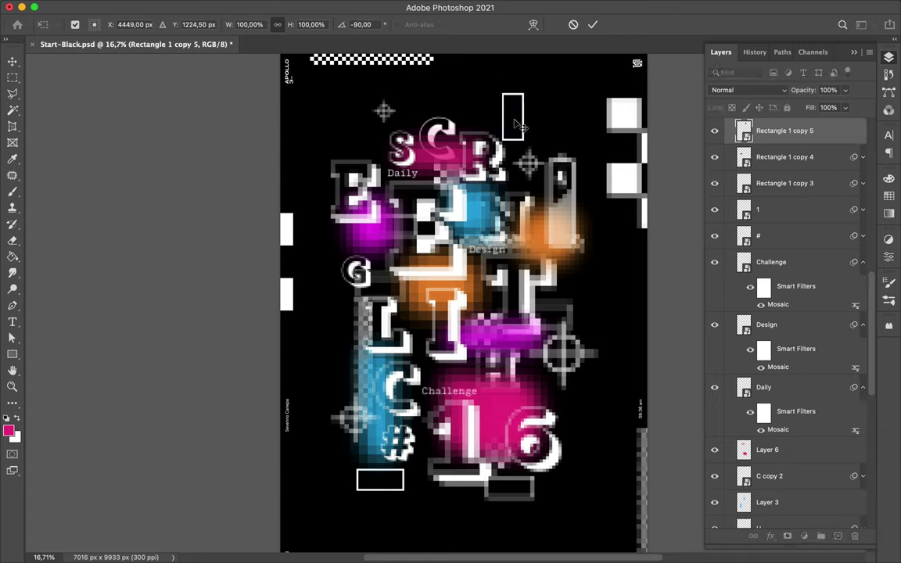
{"action": "key", "text": "Return"}
Place another rectangle copy beside the #, below the # layer
{"action": "left_click", "coordinate": [391, 485], "text": "ctrl"}
{"action": "left_click_drag", "start_coordinate": [467, 494], "coordinate": [391, 459]}
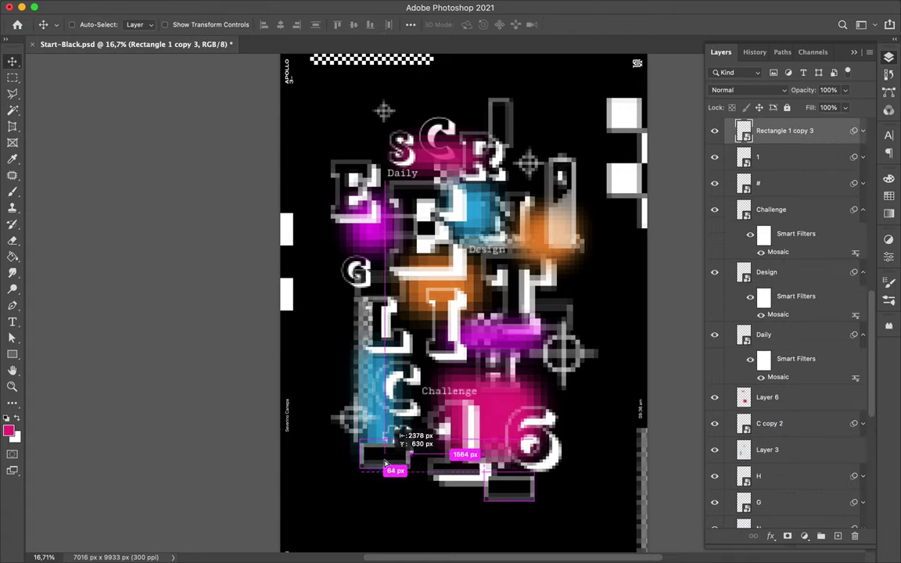
{"action": "left_click_drag", "start_coordinate": [782, 130], "coordinate": [799, 227]}
{"action": "left_click_drag", "start_coordinate": [344, 411], "coordinate": [309, 391]}
Pixelate the Levels 1 checker strip with Mosaic at about cell size 124
{"action": "scroll", "coordinate": [327, 250], "scroll_direction": "down", "scroll_amount": 3}
{"action": "key", "text": "alt+shift+comma"}
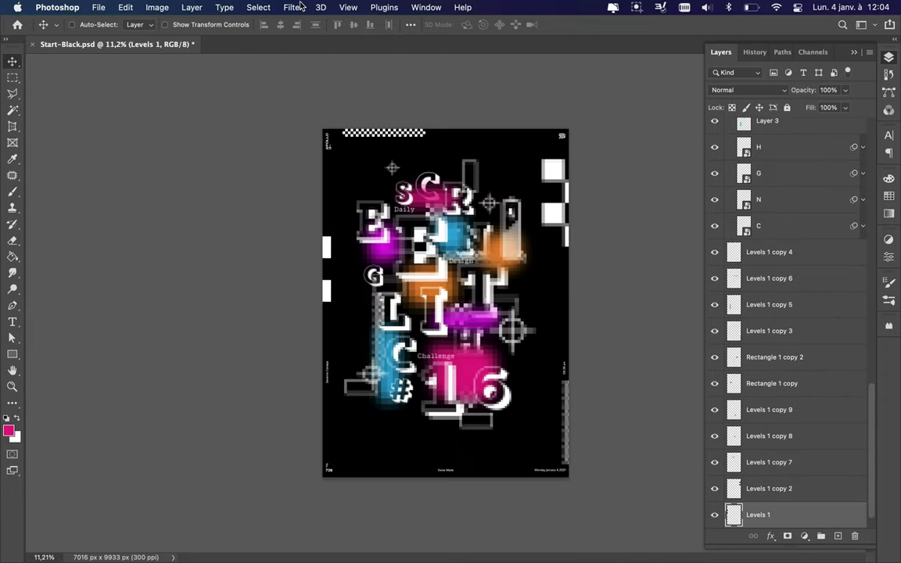
{"action": "left_click", "coordinate": [292, 8]}
{"action": "left_click", "coordinate": [485, 201]}
{"action": "left_click_drag", "start_coordinate": [105, 203], "coordinate": [70, 203]}
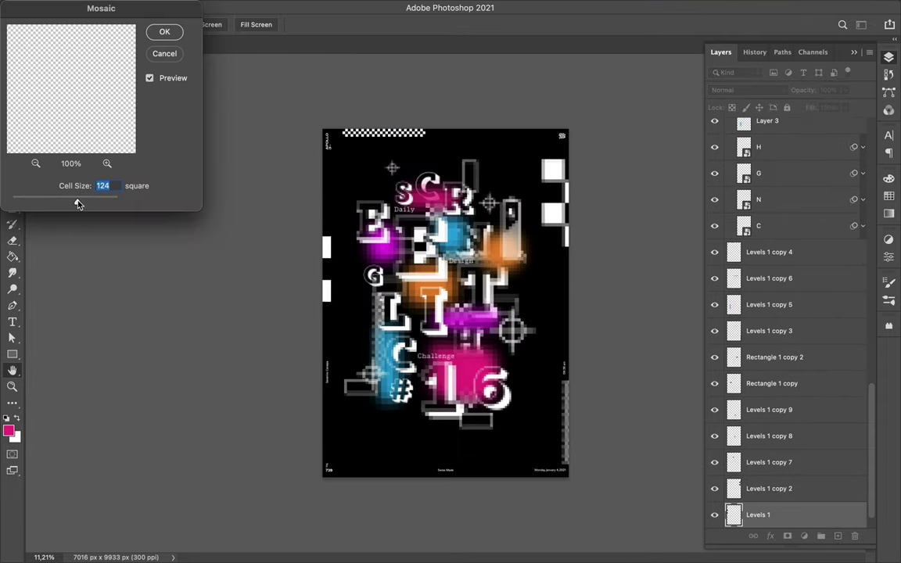
{"action": "left_click", "coordinate": [160, 32]}
Copy the grey strip across the Design area and to the right of Challenge
{"action": "left_click", "coordinate": [769, 252]}
{"action": "left_click", "coordinate": [296, 8]}
{"action": "left_click", "coordinate": [302, 25]}
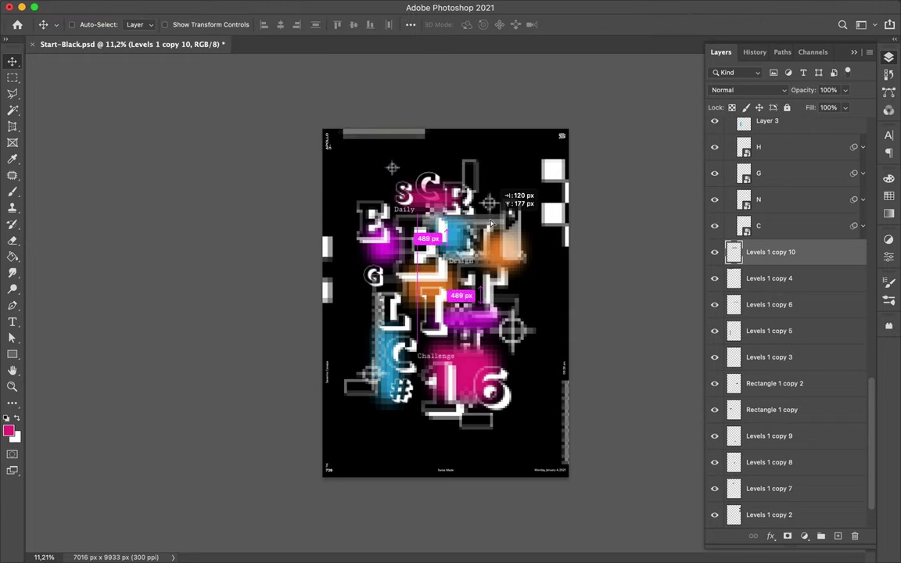
{"action": "left_click_drag", "start_coordinate": [353, 123], "coordinate": [422, 359]}
{"action": "mouse_move", "coordinate": [423, 358]}
{"action": "left_mouse_down"}
{"action": "mouse_move", "coordinate": [511, 378]}
{"action": "mouse_move", "coordinate": [532, 358]}
{"action": "left_mouse_up"}
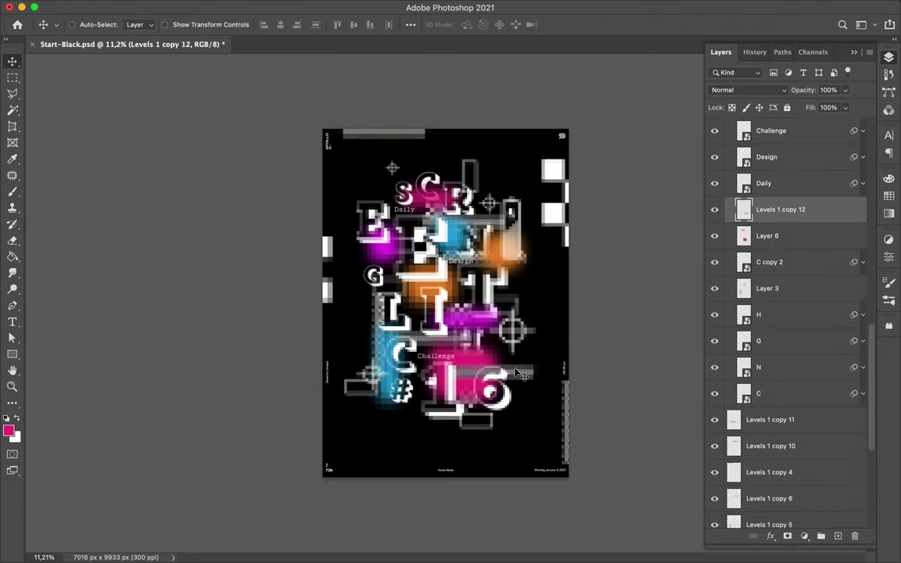